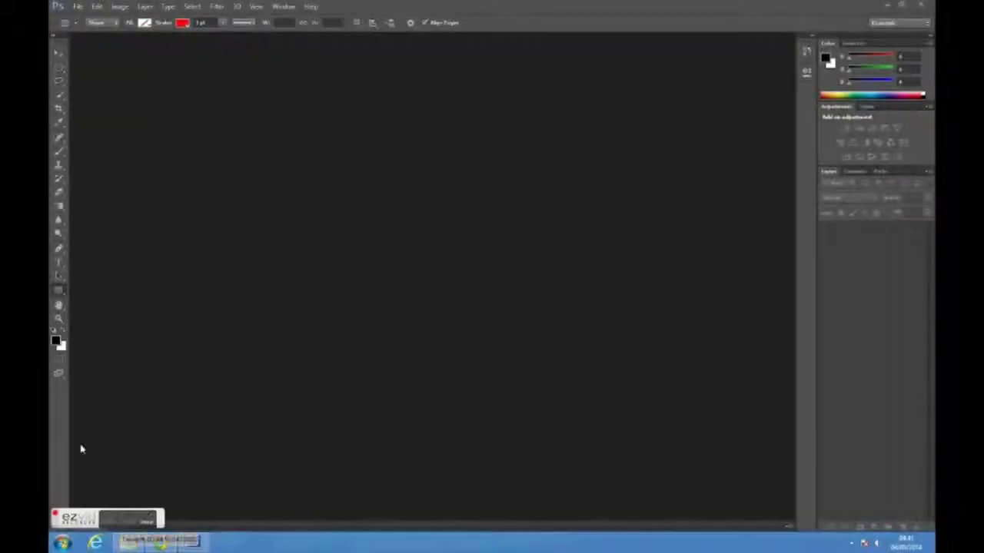
# Step: Create a new International Paper A3 document, 297 × 420 mm at 300 pixels/inch
pyautogui.click(78, 7)
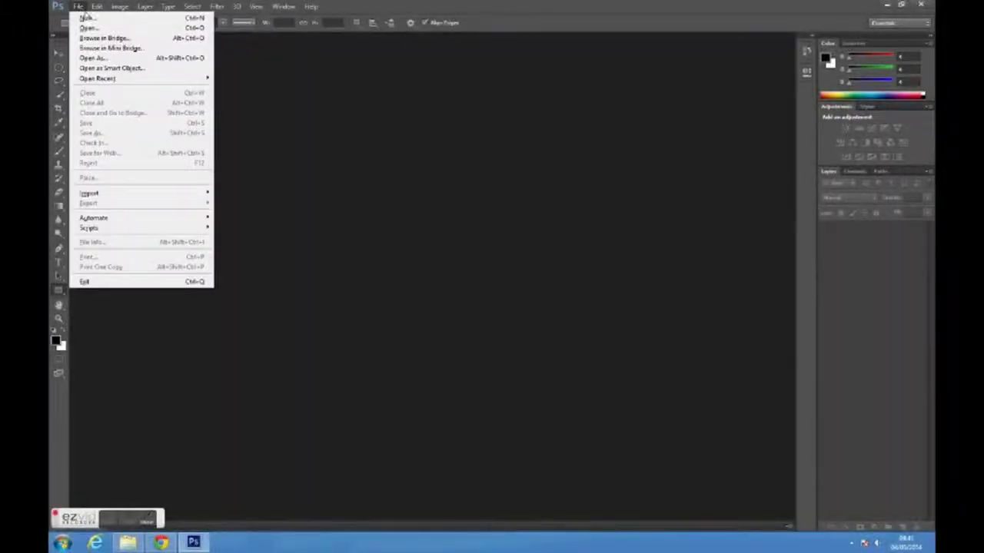
pyautogui.click(88, 18)
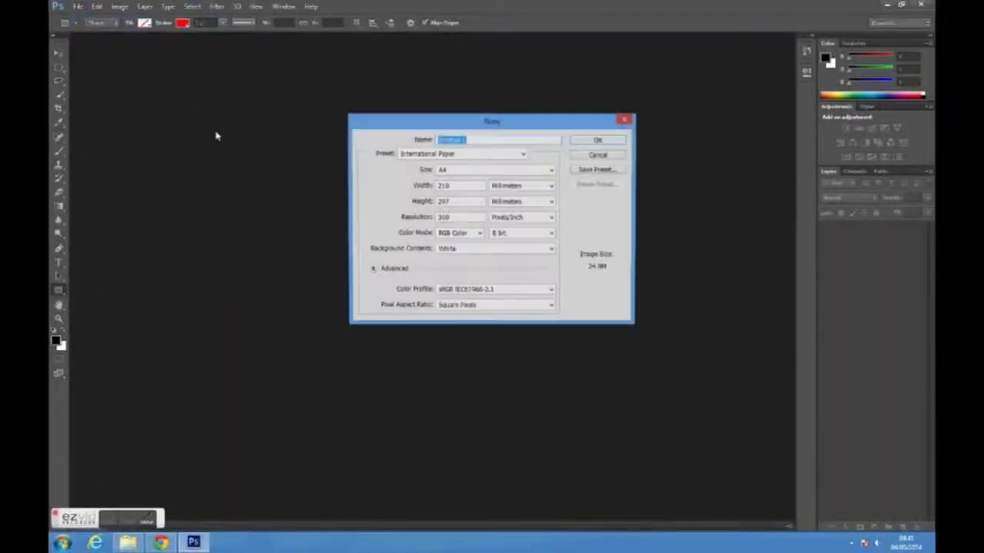
pyautogui.click(538, 170)
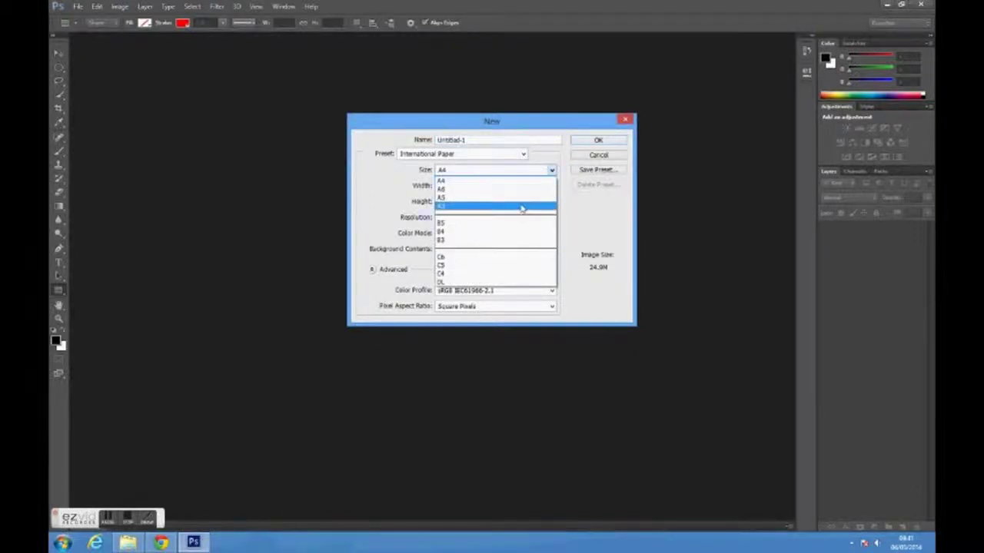
pyautogui.click(523, 206)
pyautogui.click(523, 154)
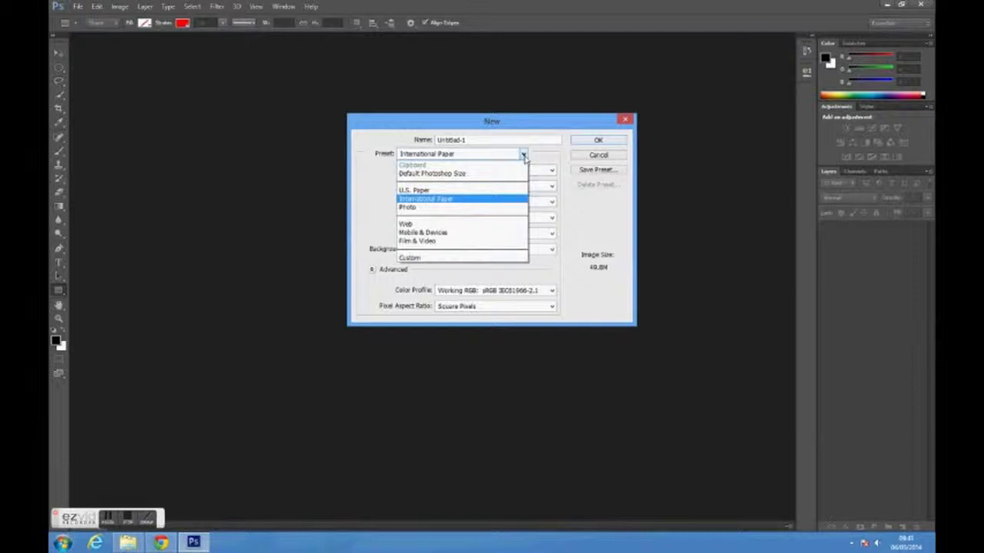
pyautogui.click(507, 200)
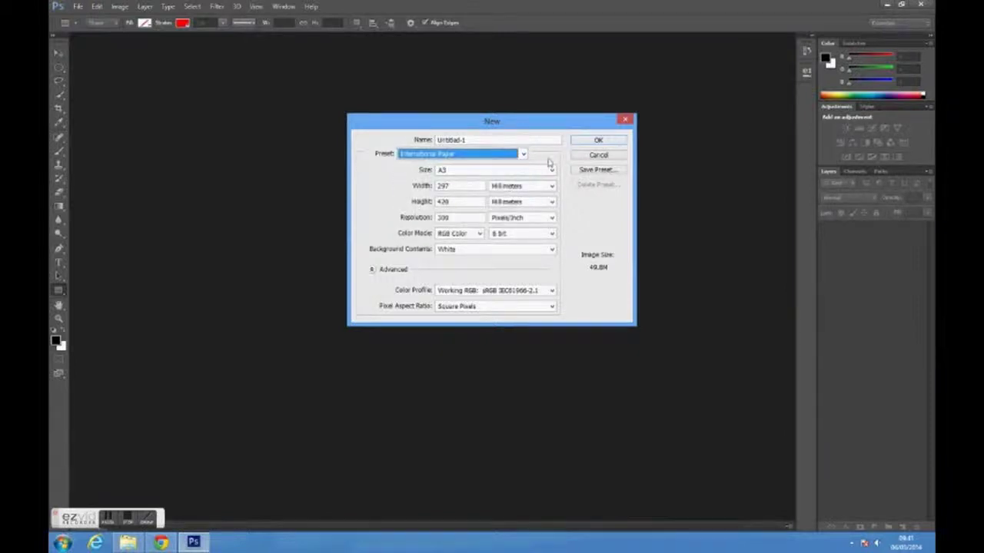
pyautogui.click(594, 142)
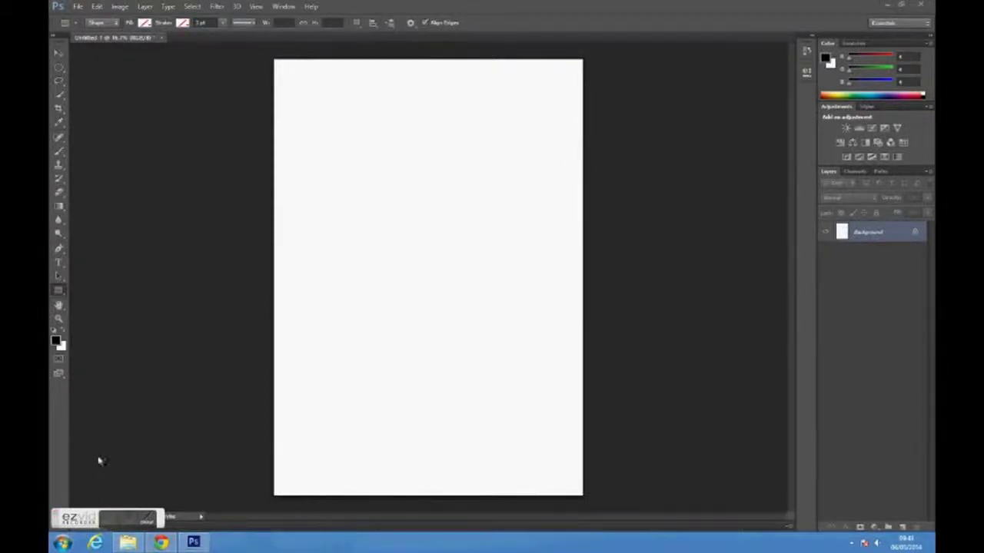
# Step: Make the gradient's starting stop bright blue and drag a blue-to-white gradient from top to bottom
pyautogui.click(59, 207)
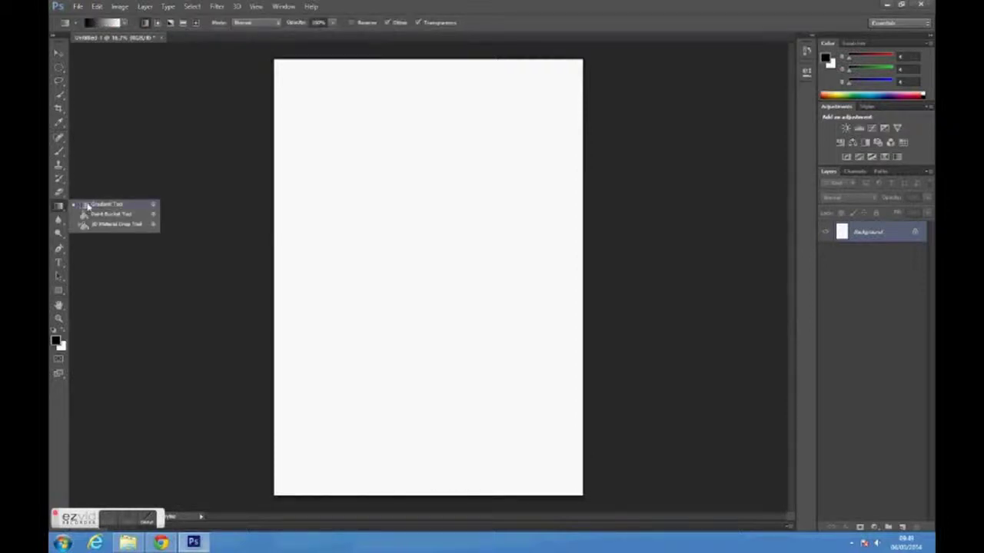
pyautogui.click(89, 205)
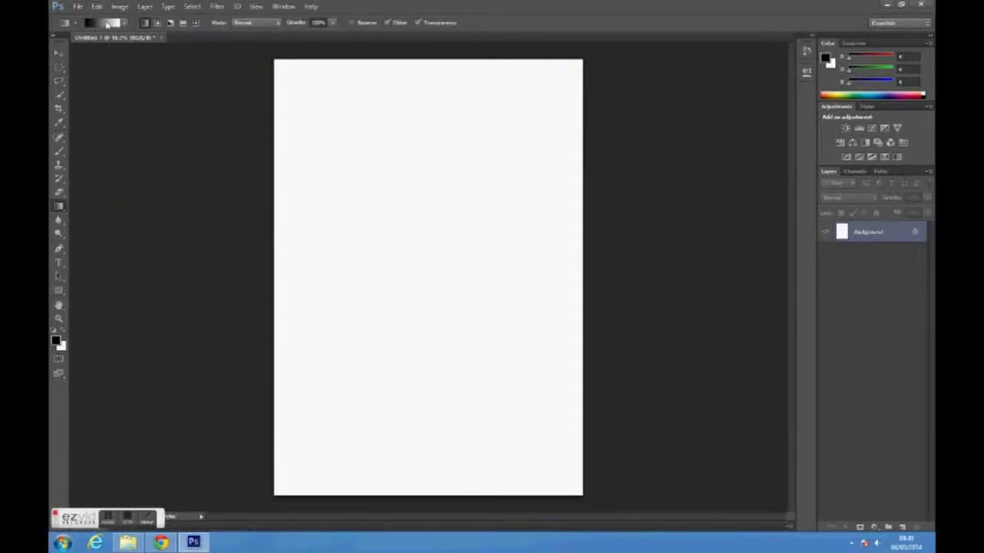
pyautogui.click(108, 23)
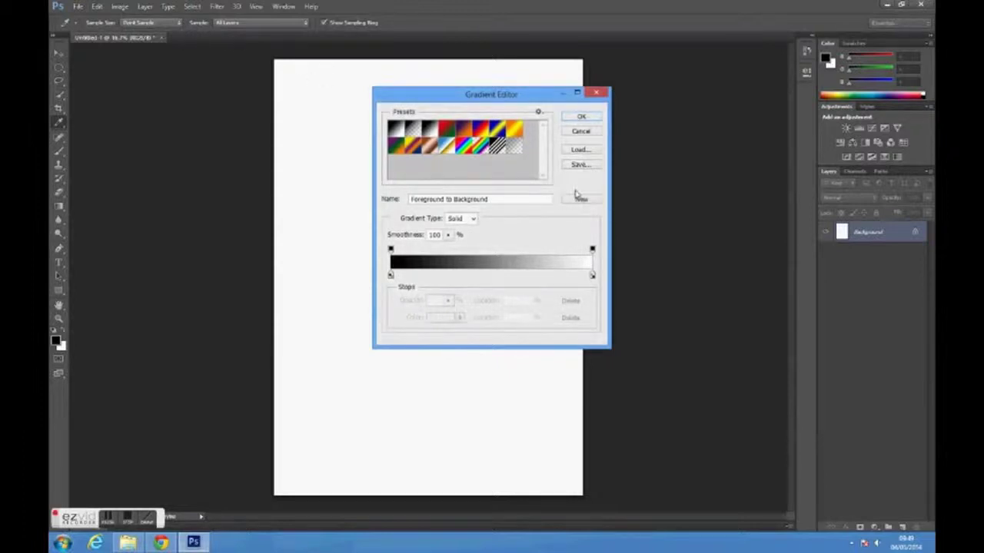
pyautogui.click(390, 250)
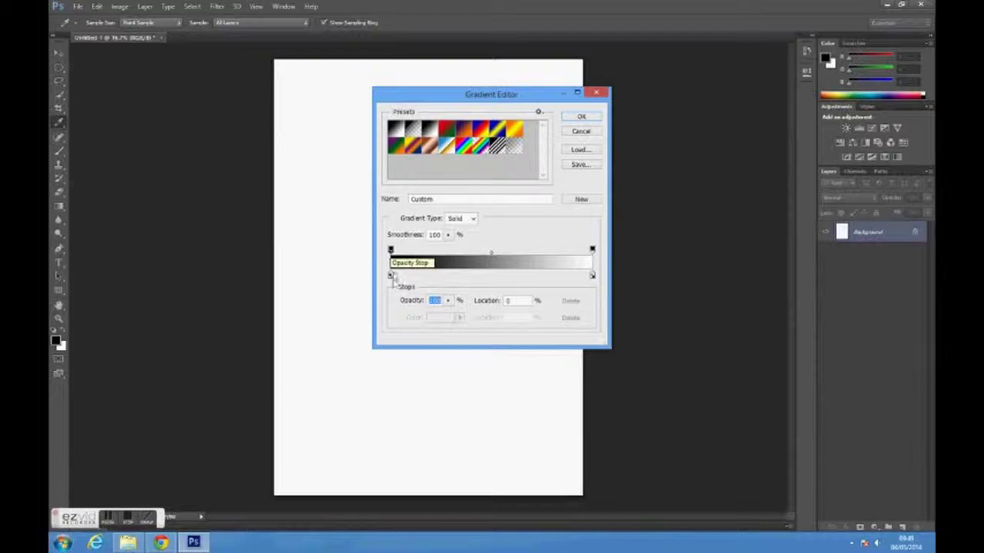
pyautogui.doubleClick(391, 276)
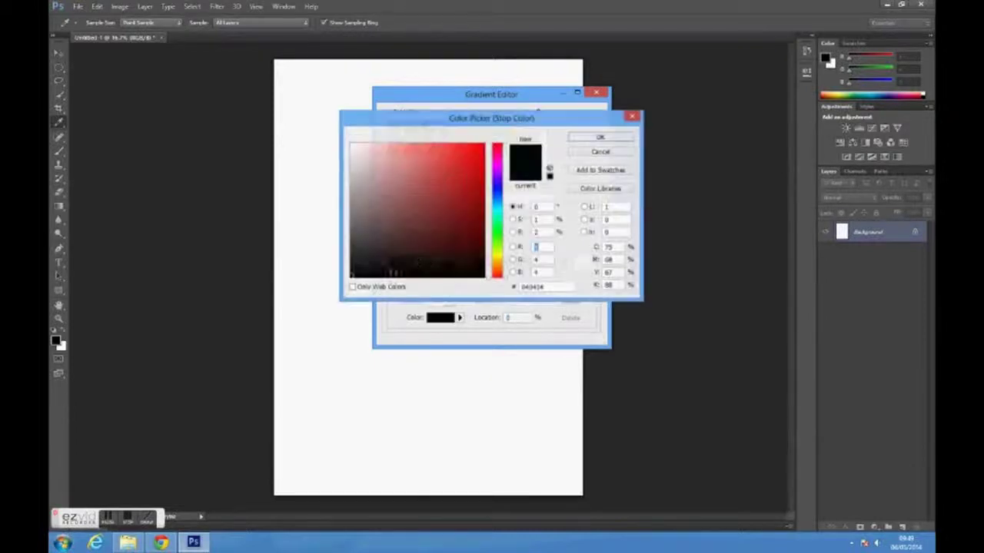
pyautogui.click(499, 206)
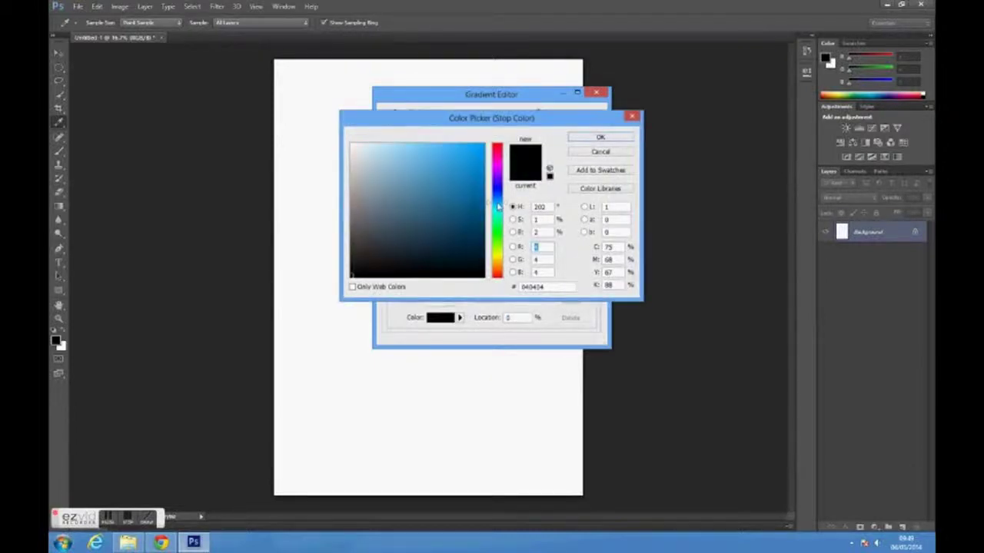
pyautogui.moveTo(499, 204); pyautogui.dragTo(500, 199)
pyautogui.click(475, 150)
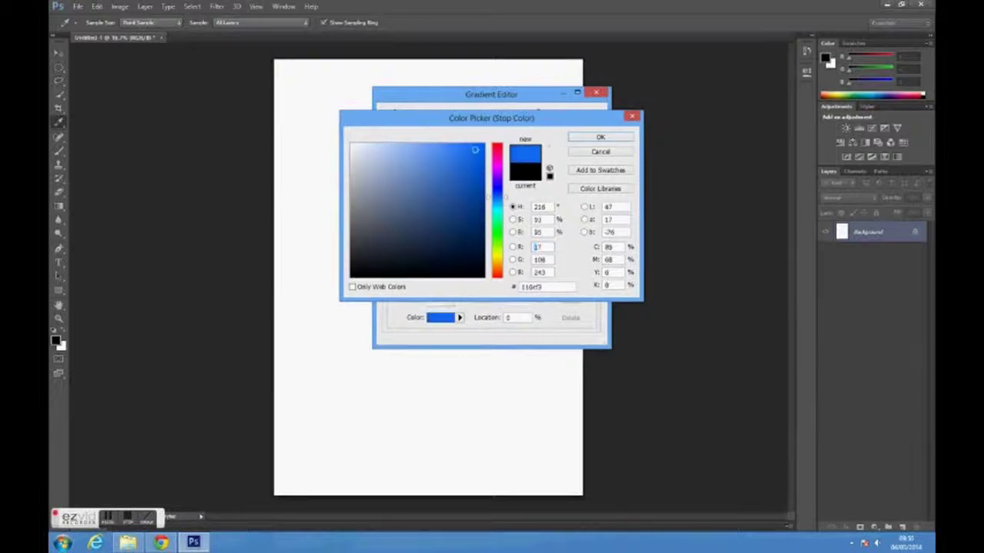
pyautogui.click(477, 146)
pyautogui.click(600, 137)
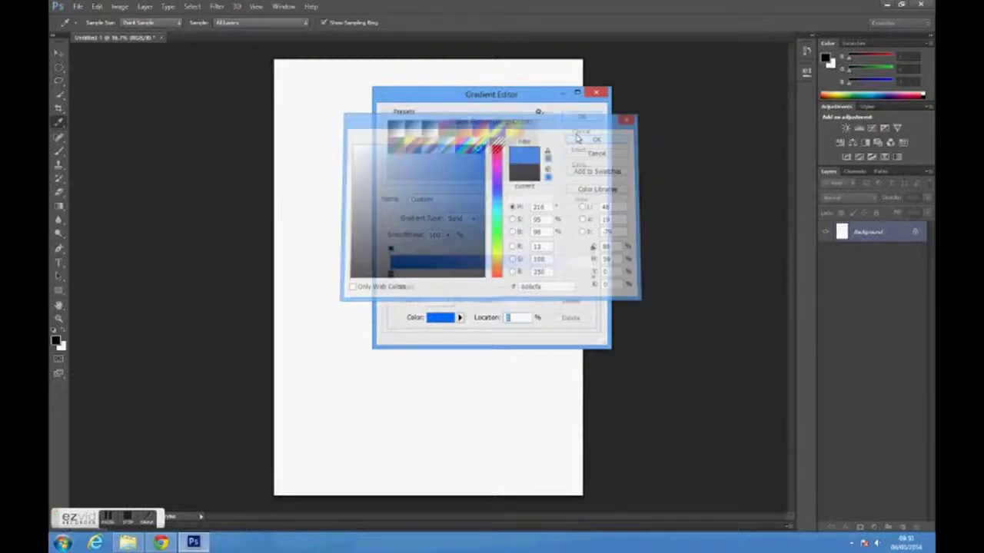
pyautogui.click(579, 118)
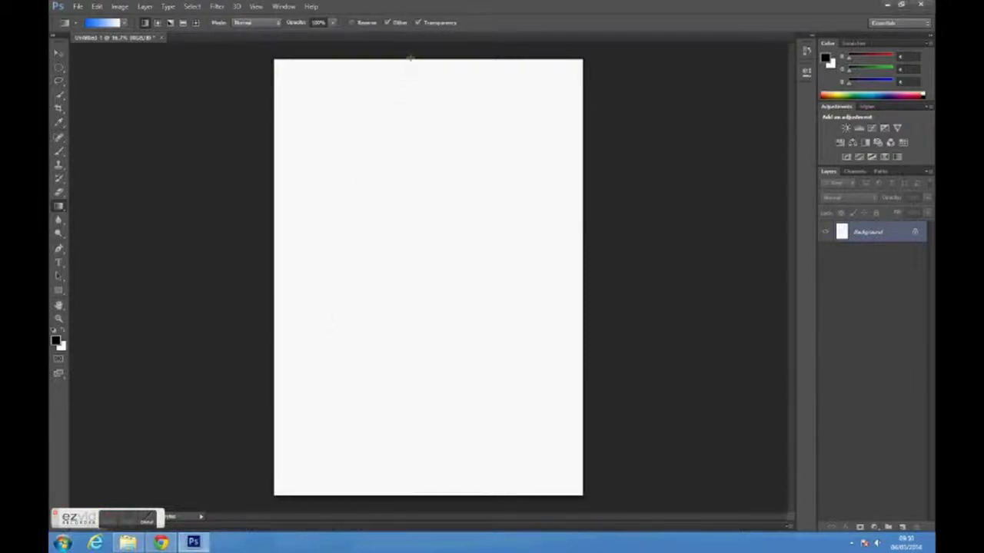
pyautogui.moveTo(412, 57); pyautogui.dragTo(399, 503)
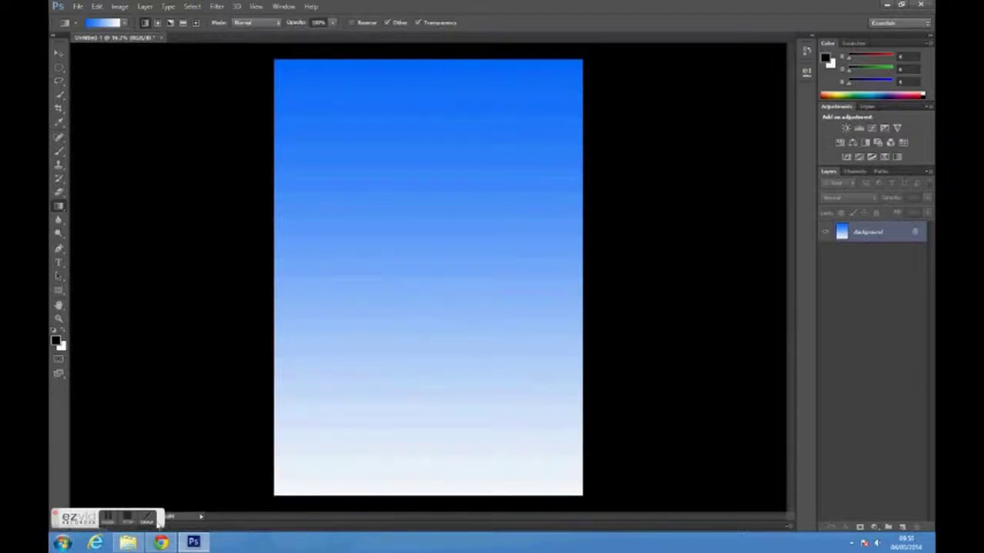
# Step: Draw an orange-filled rectangle spanning the full width of the page top
pyautogui.click(112, 521)
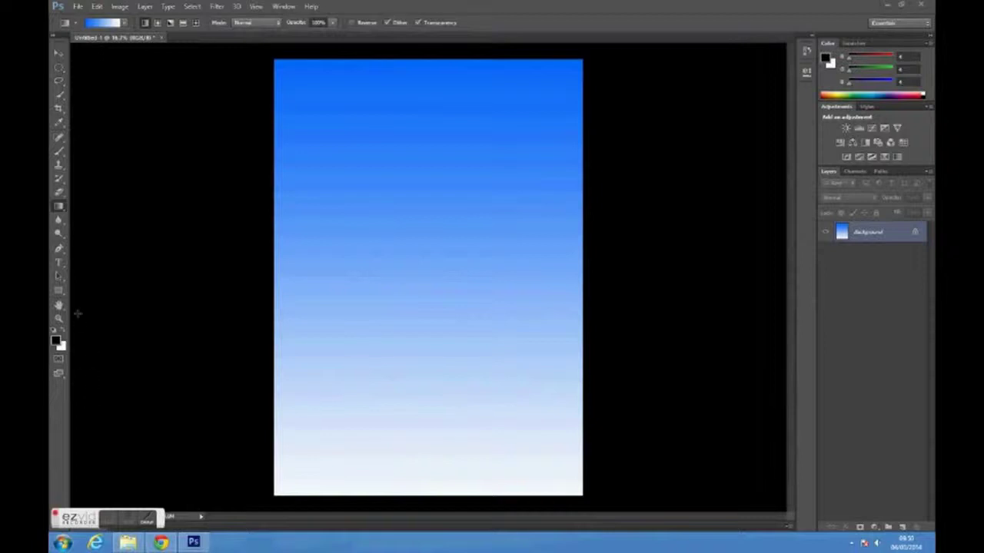
pyautogui.click(59, 291)
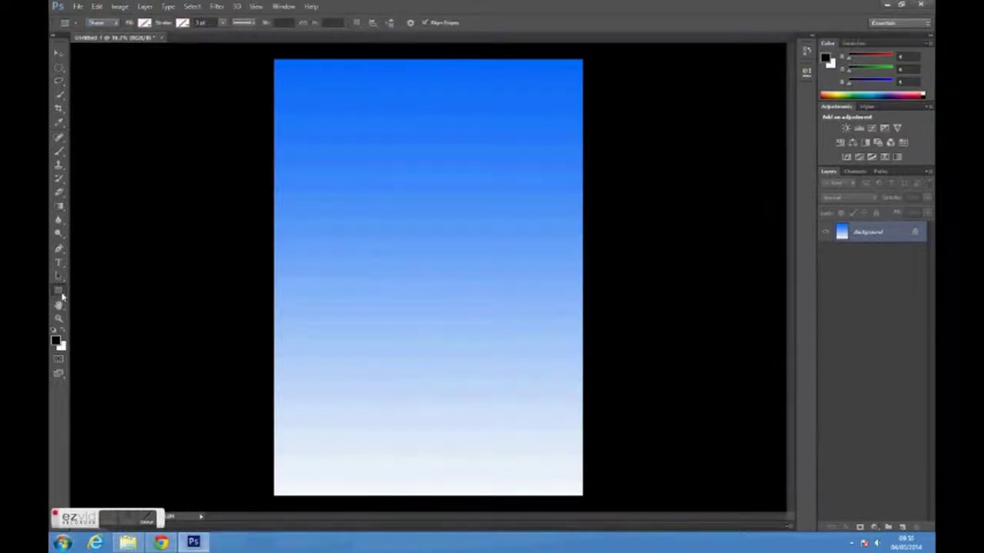
pyautogui.rightClick(59, 291)
pyautogui.click(95, 290)
pyautogui.click(146, 23)
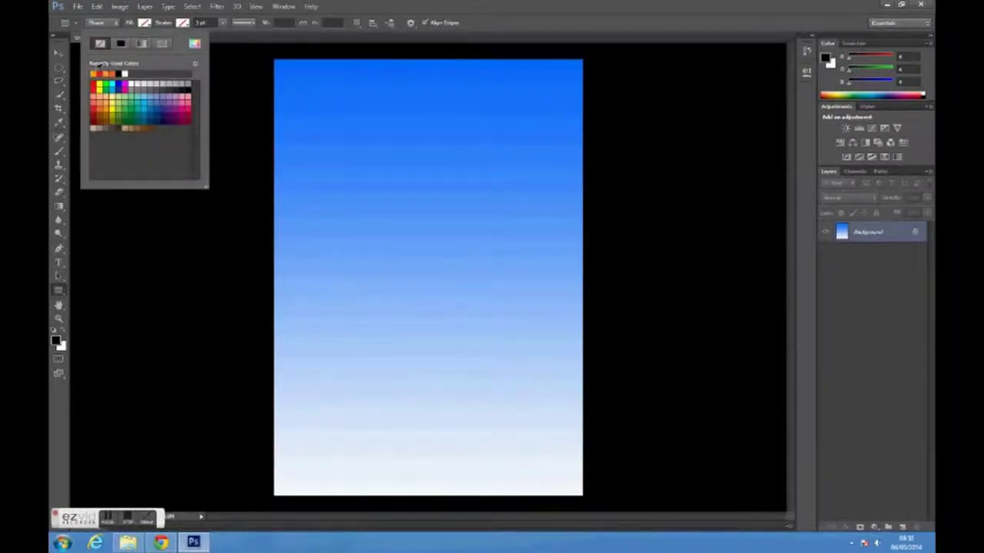
pyautogui.click(95, 73)
pyautogui.click(143, 25)
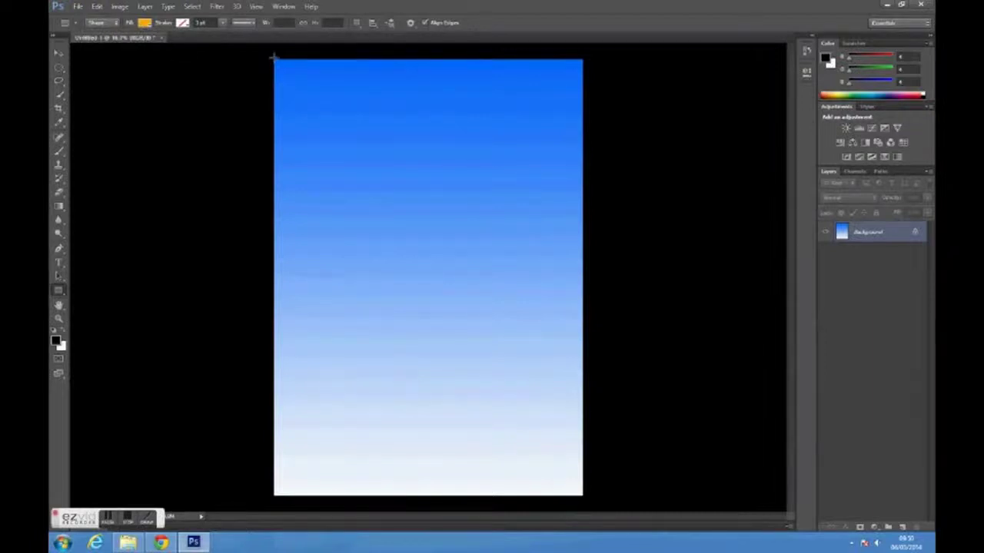
pyautogui.moveTo(272, 58); pyautogui.dragTo(584, 138)
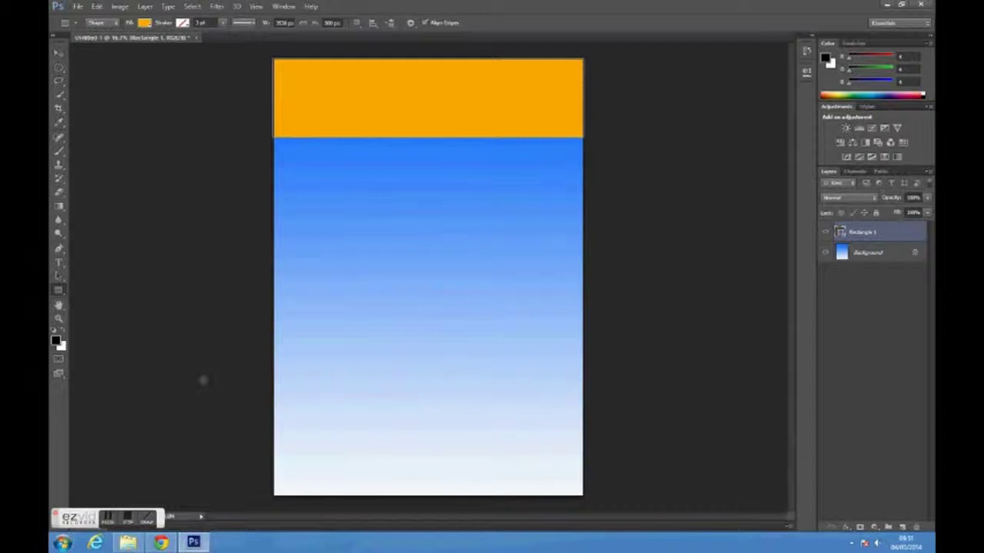
pyautogui.click(109, 527)
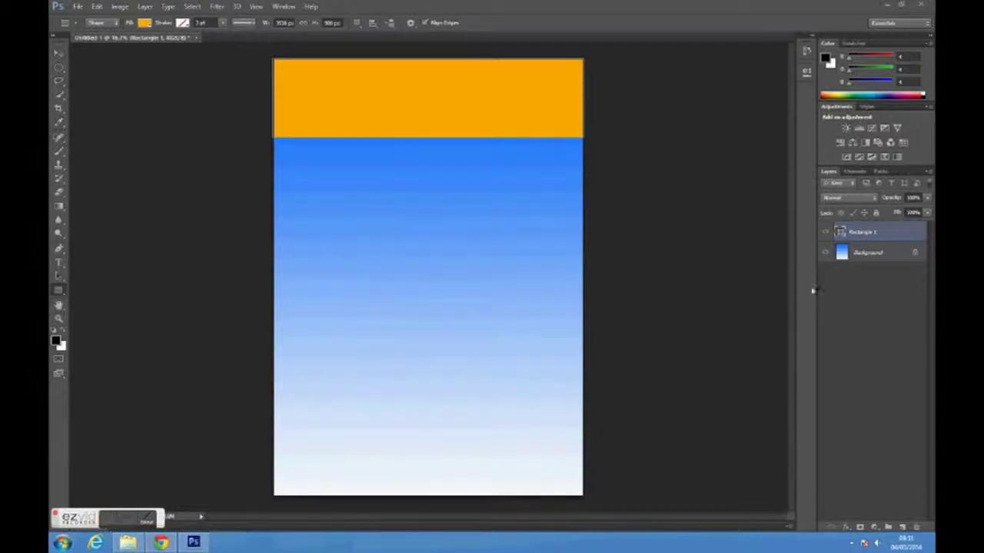
# Step: Apply a thick white Stroke layer effect to the Rectangle 1 header layer
pyautogui.click(869, 235)
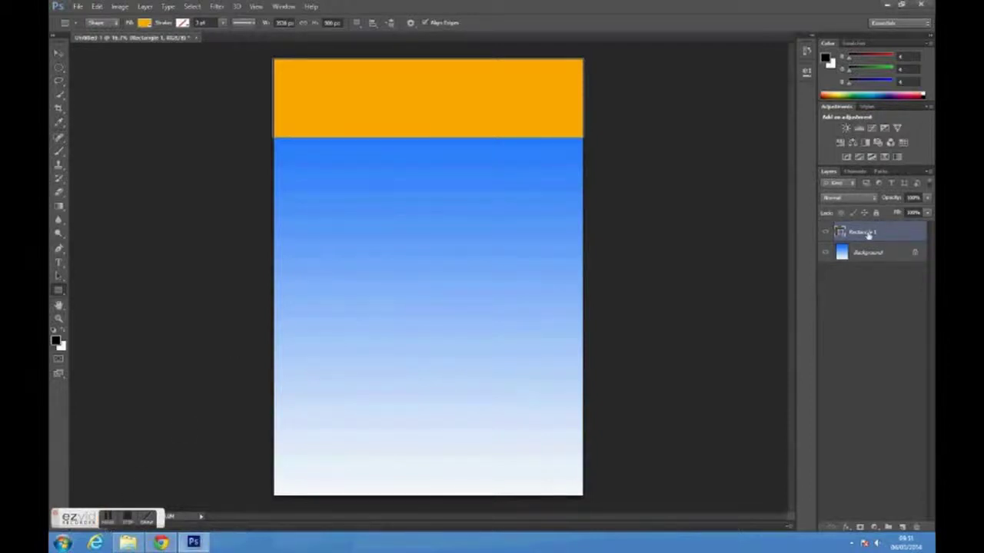
pyautogui.click(848, 527)
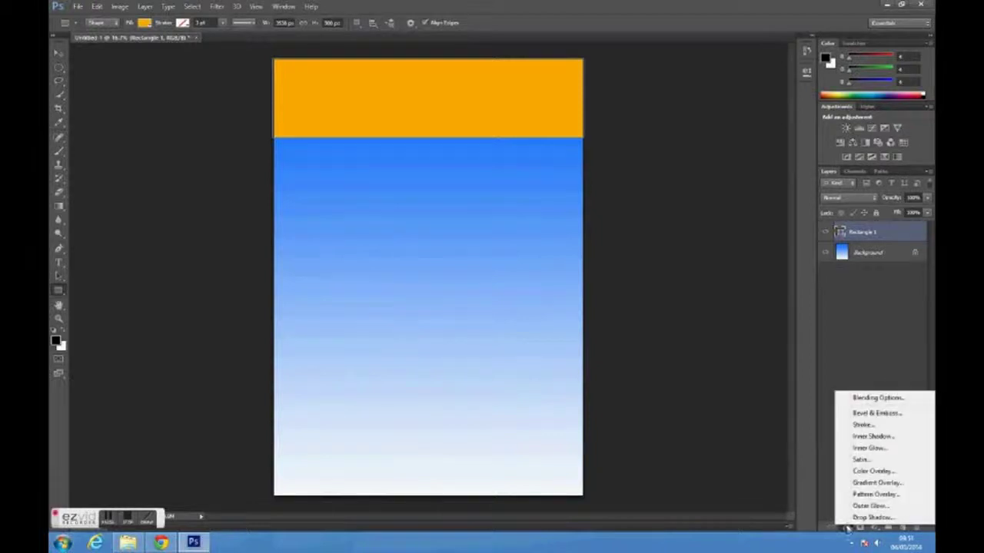
pyautogui.click(861, 424)
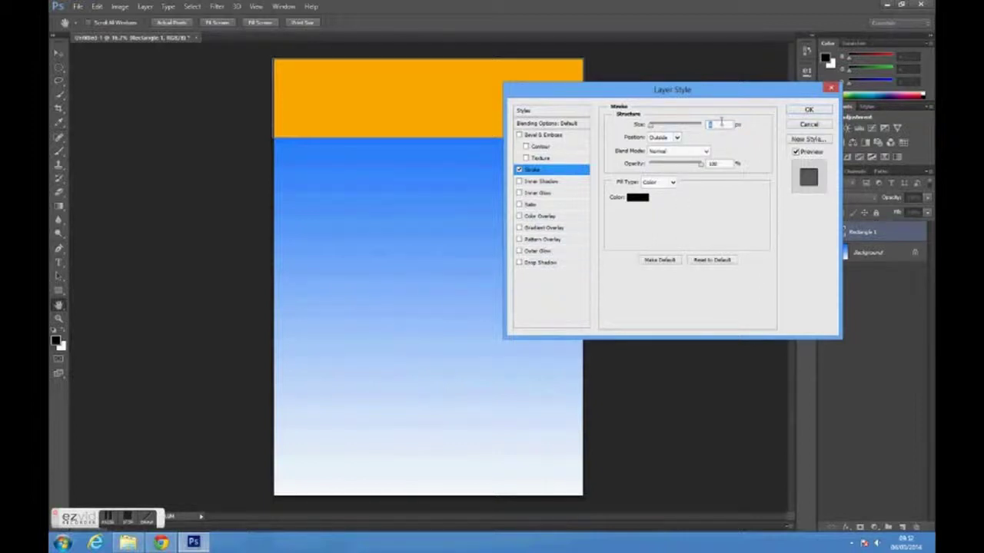
pyautogui.write('18')
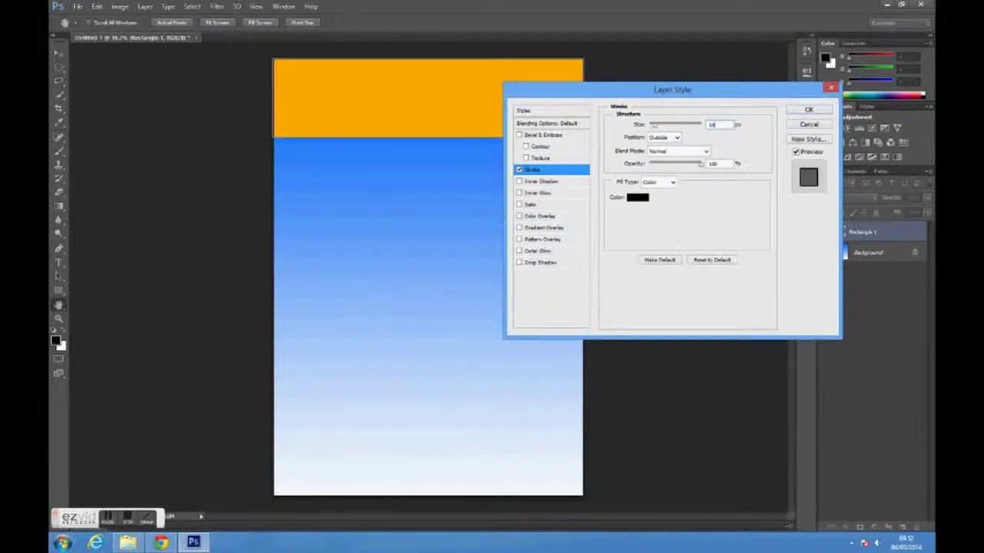
pyautogui.click(639, 198)
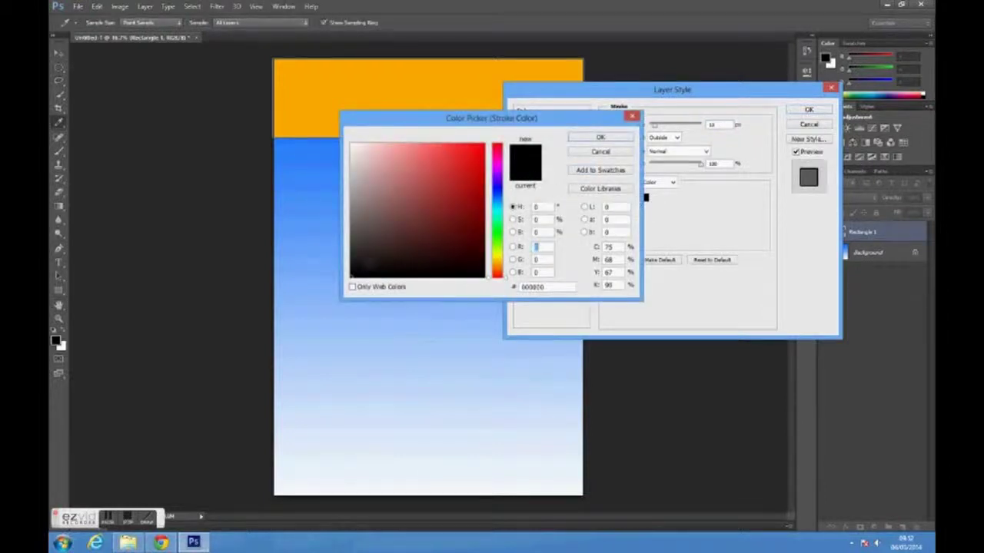
pyautogui.click(352, 146)
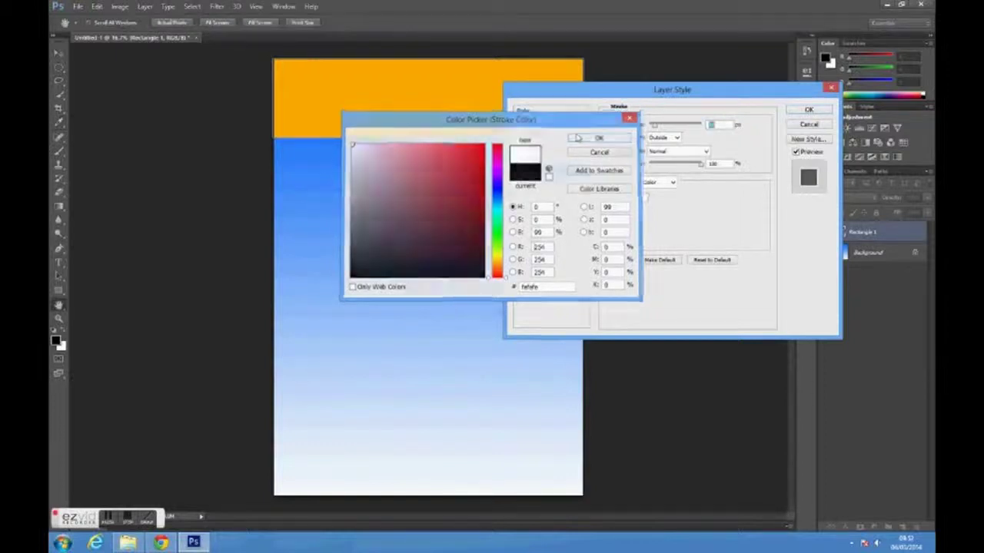
pyautogui.click(600, 137)
pyautogui.moveTo(655, 127); pyautogui.dragTo(676, 130)
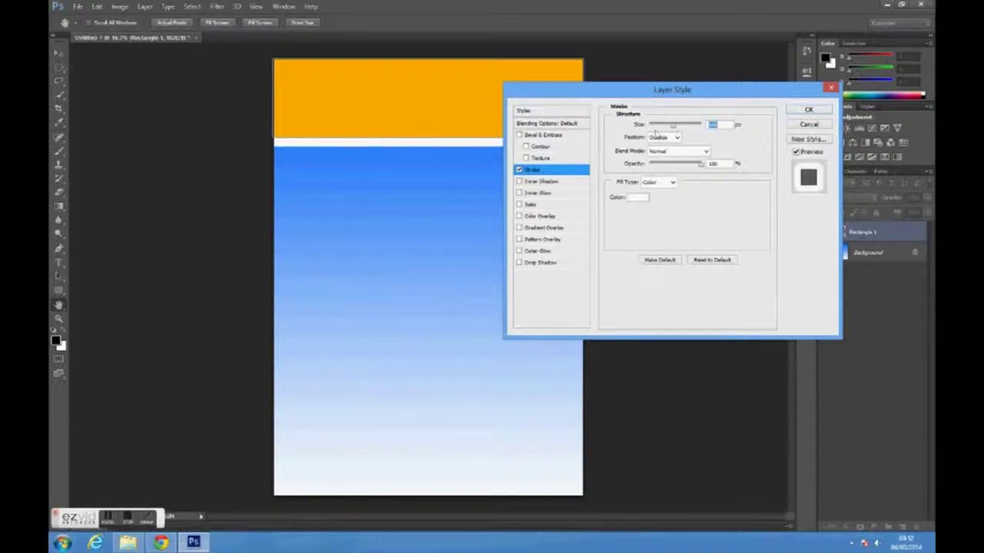
pyautogui.click(797, 111)
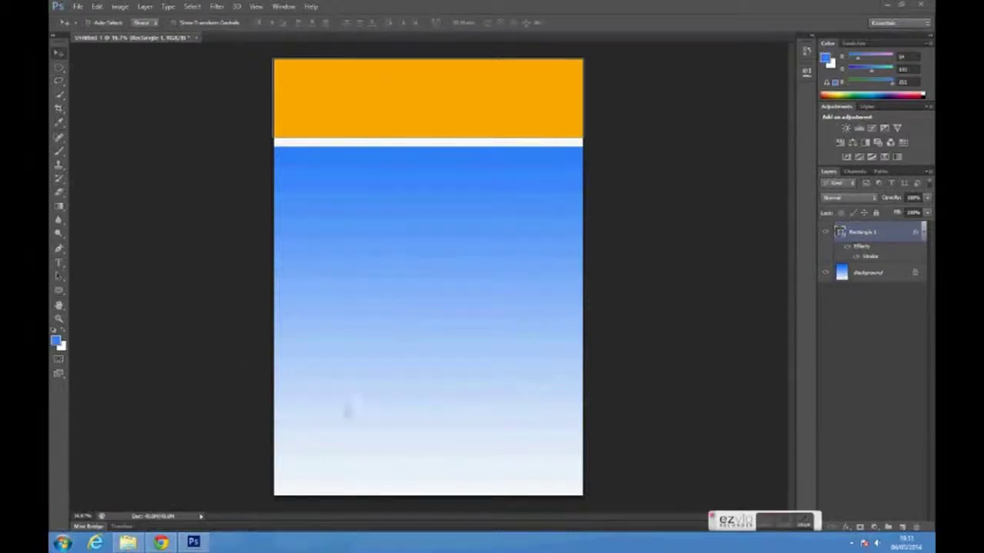
# Step: Open the basketball-player logo from the sports_poster folder and drag it into the poster's top-left
pyautogui.click(77, 6)
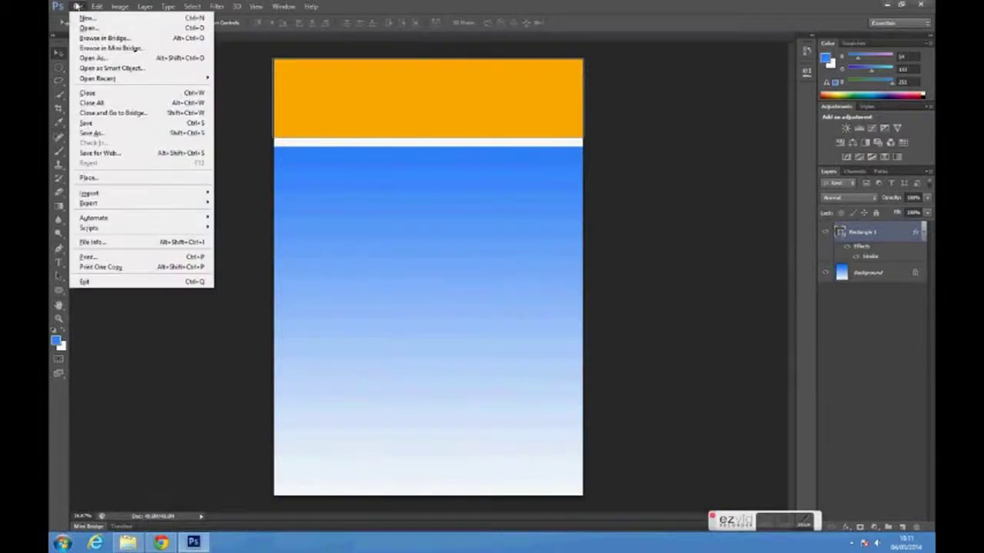
pyautogui.click(103, 30)
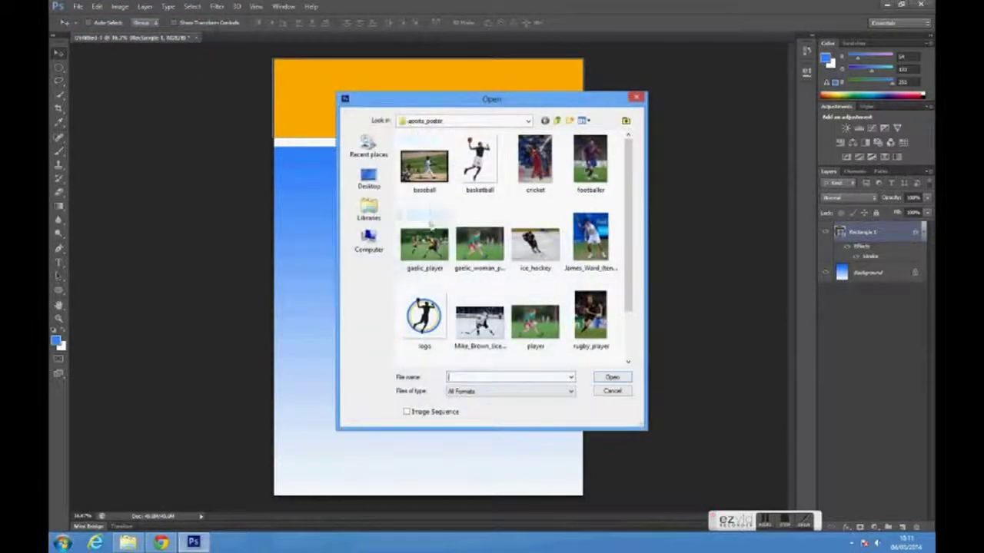
pyautogui.click(437, 321)
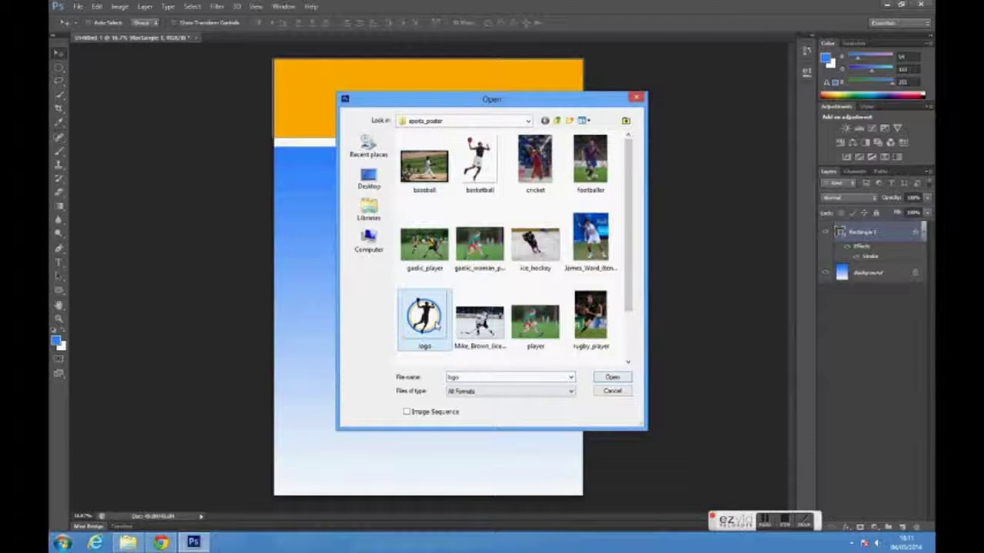
pyautogui.click(612, 378)
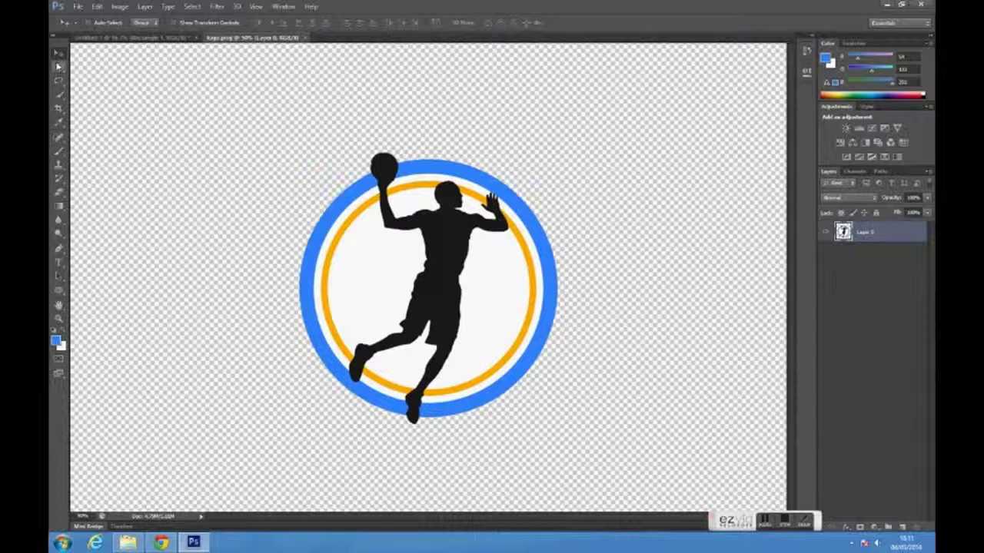
pyautogui.moveTo(440, 260); pyautogui.dragTo(333, 125)
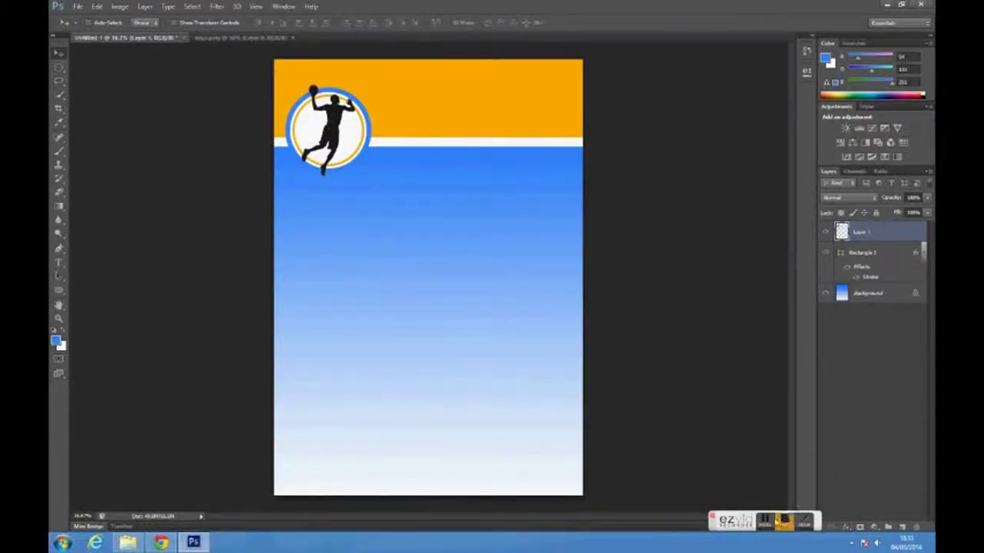
# Step: Scale the logo down with Ctrl+T and fit it into the orange header's top-left corner
pyautogui.click(769, 524)
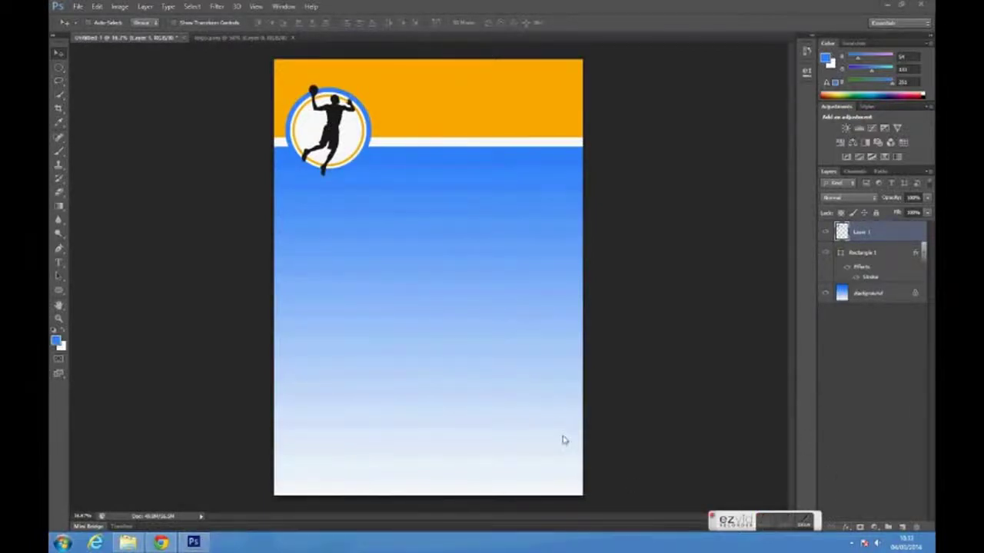
pyautogui.click(100, 8)
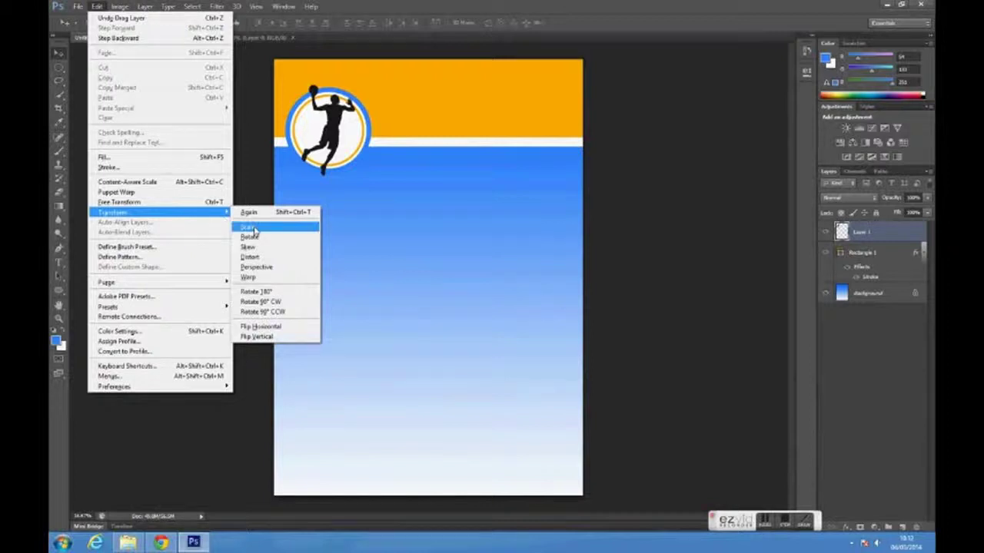
pyautogui.click(265, 198)
pyautogui.hotkey('ctrl', 't')
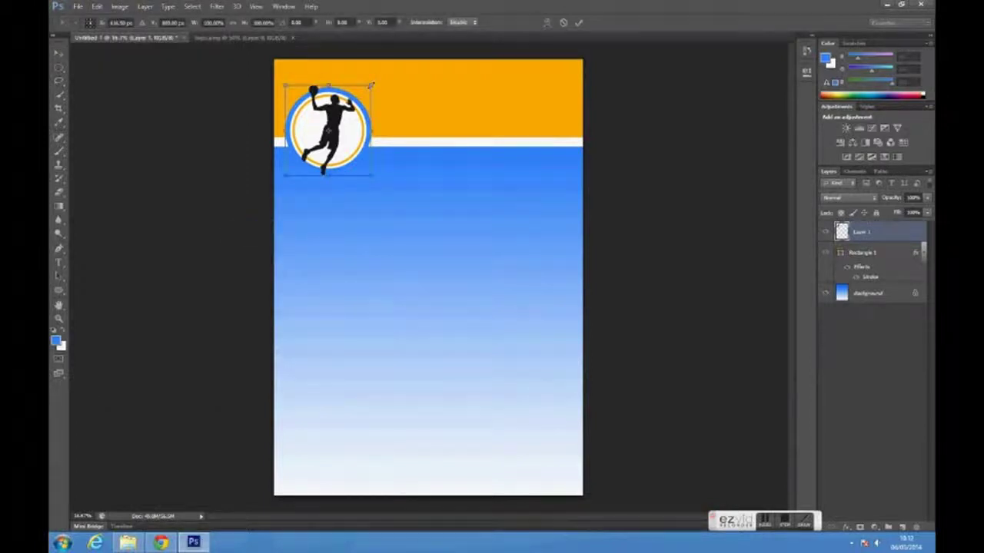
pyautogui.moveTo(371, 85); pyautogui.dragTo(347, 111)
pyautogui.moveTo(338, 151); pyautogui.dragTo(331, 105)
pyautogui.moveTo(343, 64); pyautogui.dragTo(335, 73)
pyautogui.moveTo(323, 107); pyautogui.dragTo(324, 103)
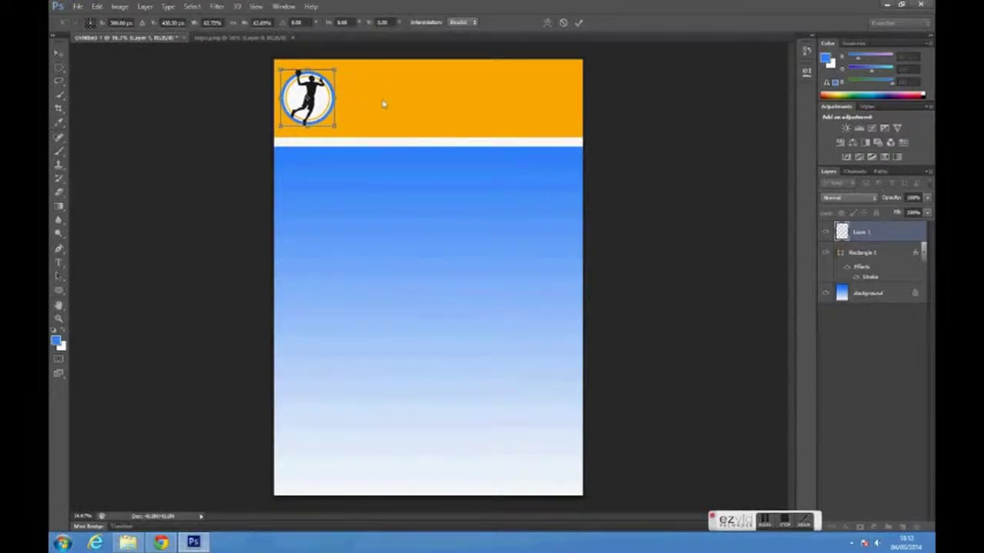
pyautogui.click(578, 23)
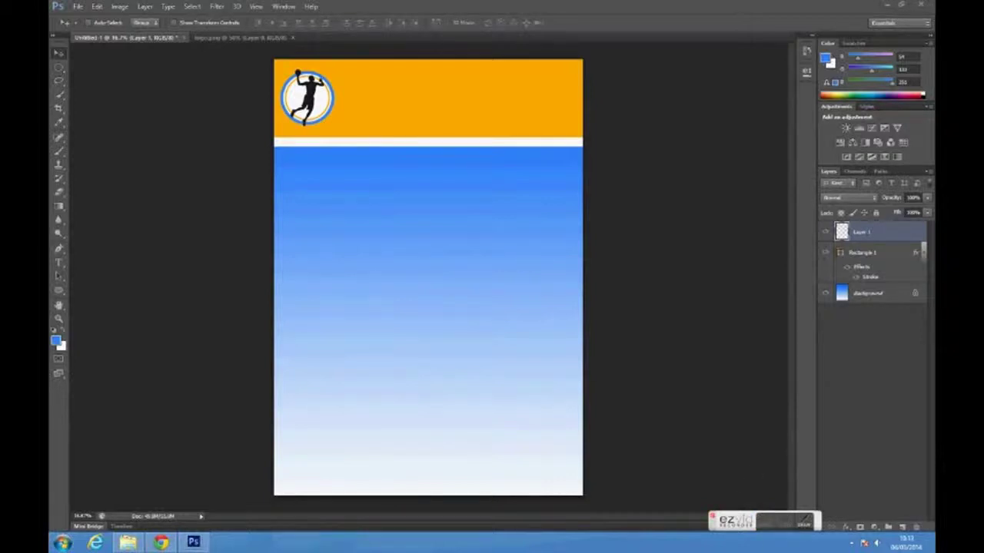
# Step: Duplicate Layer 1 and move the logo copy to the orange header's right end
pyautogui.rightClick(857, 233)
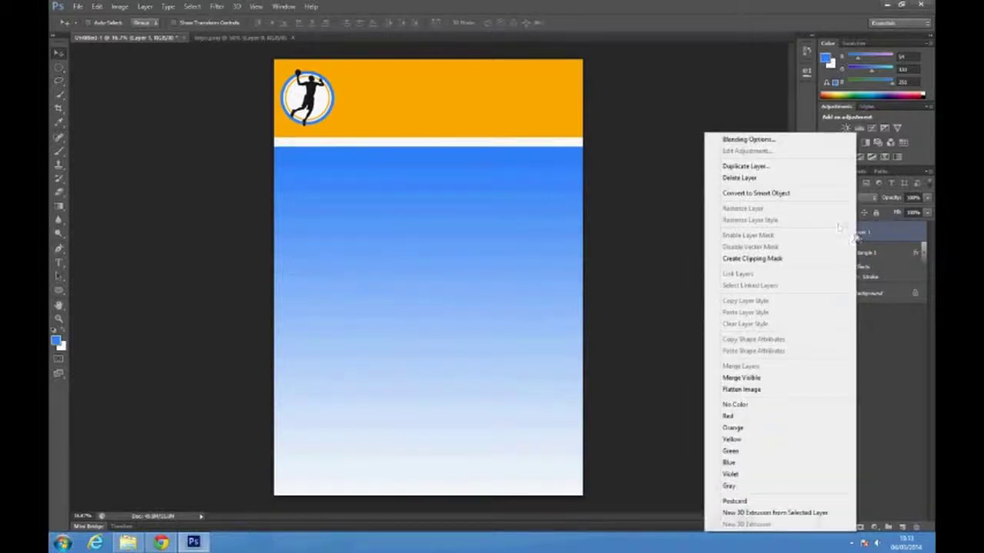
pyautogui.click(796, 167)
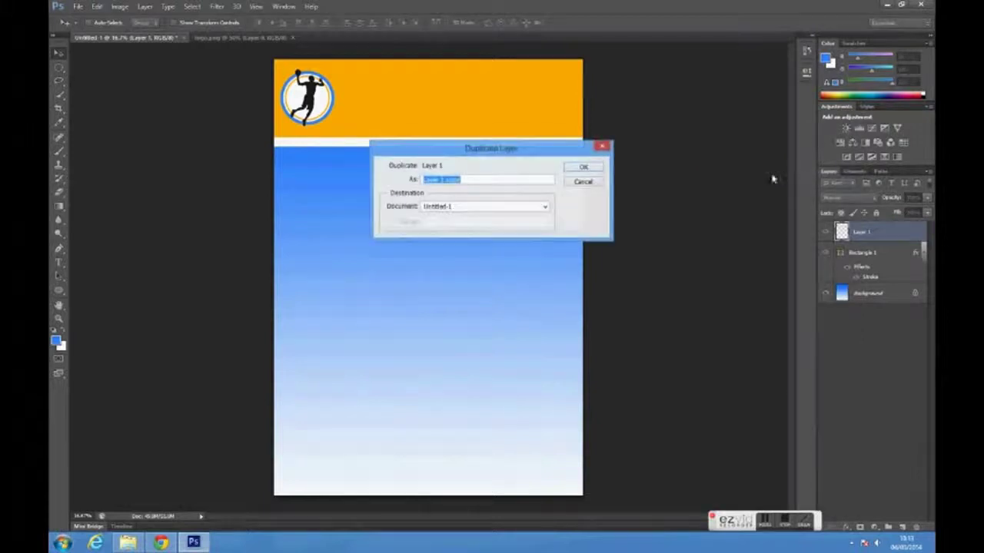
pyautogui.click(581, 169)
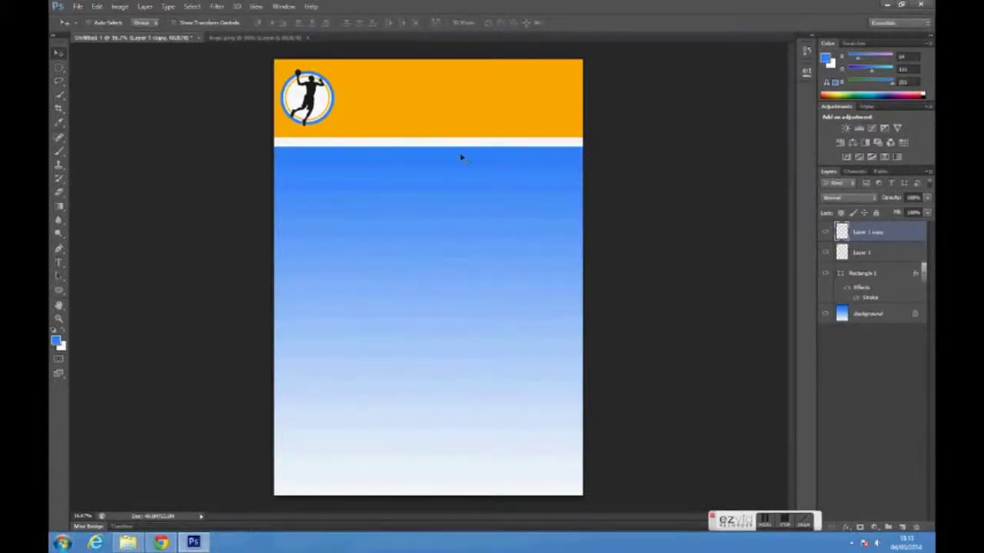
pyautogui.moveTo(327, 114); pyautogui.dragTo(569, 115)
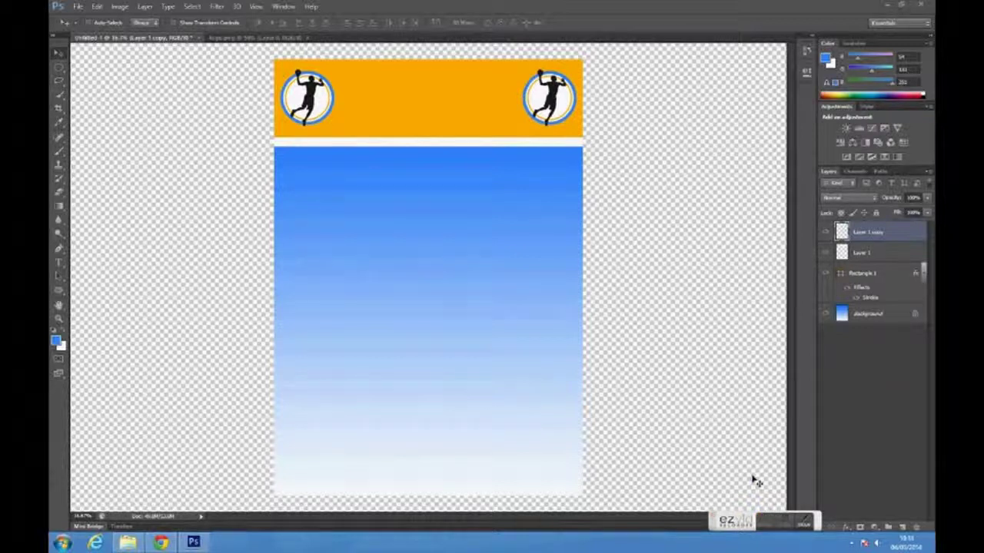
# Step: Draw a text box across the header and type 'Deanstown Athletic Club Presents' / 'The Ultimate' on two lines
pyautogui.click(59, 263)
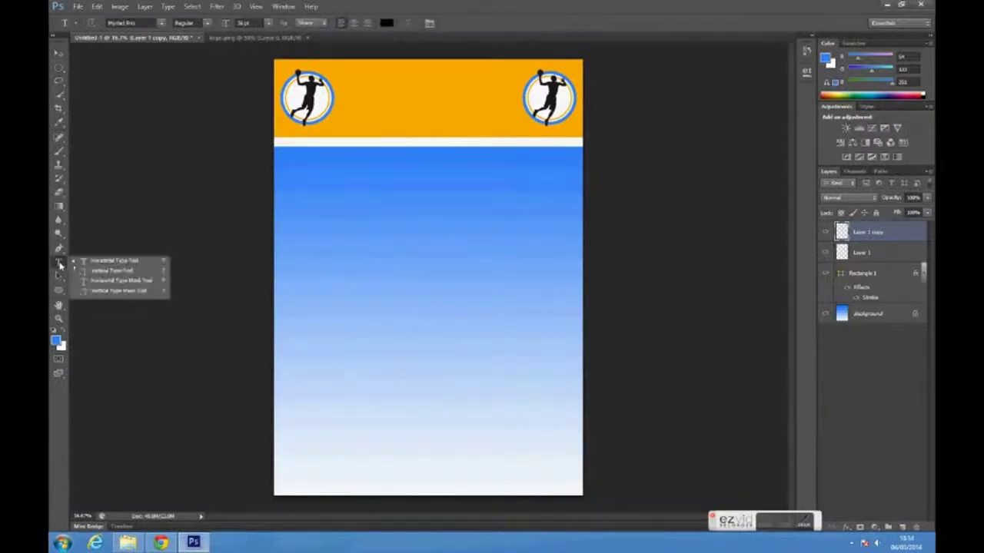
pyautogui.click(85, 264)
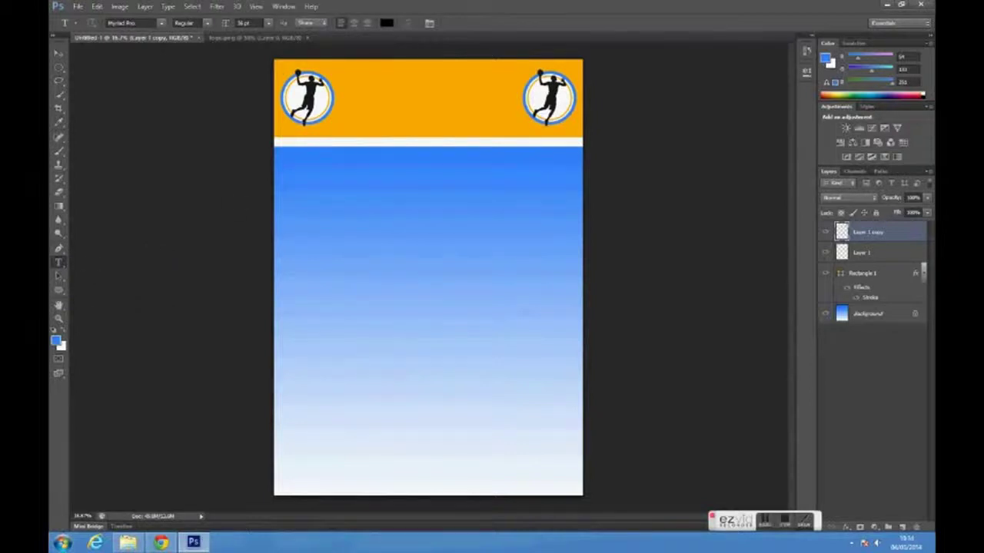
pyautogui.moveTo(334, 71)
pyautogui.mouseDown()
pyautogui.moveTo(406, 102)
pyautogui.moveTo(523, 127)
pyautogui.mouseUp()
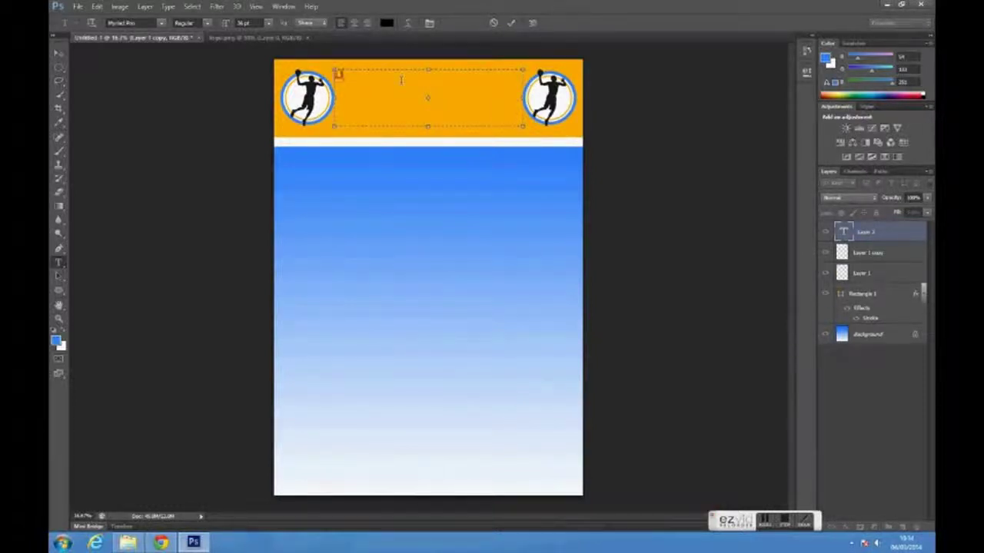
pyautogui.write('nstown A')
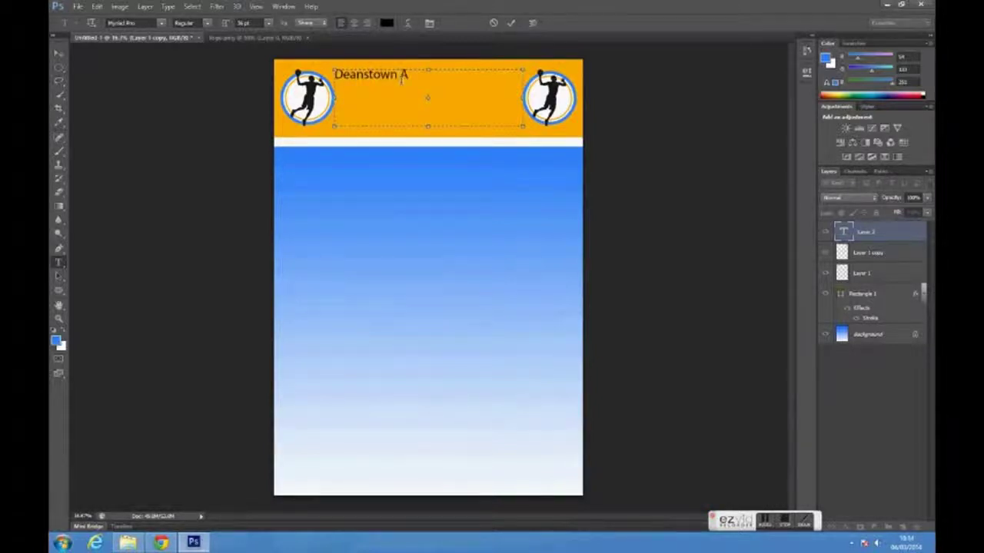
pyautogui.write('thletic Club')
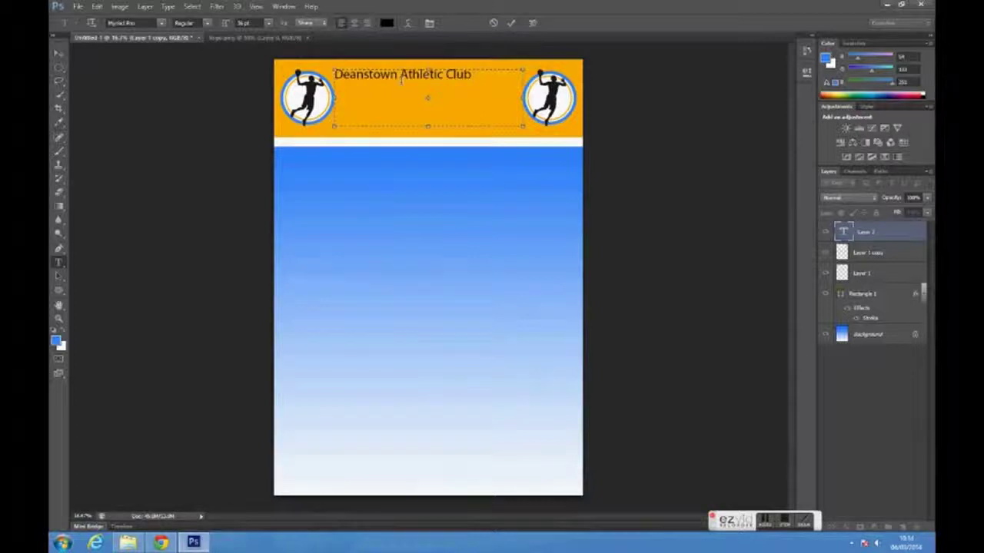
pyautogui.write(' Presents')
pyautogui.press('Return')
pyautogui.write('The Ulti')
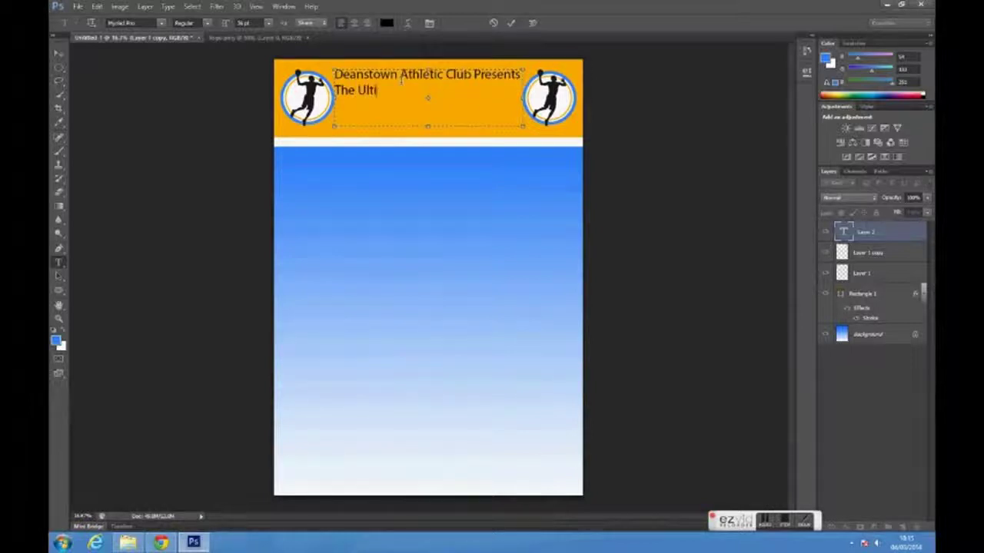
pyautogui.write('mate...')
pyautogui.press('Return')
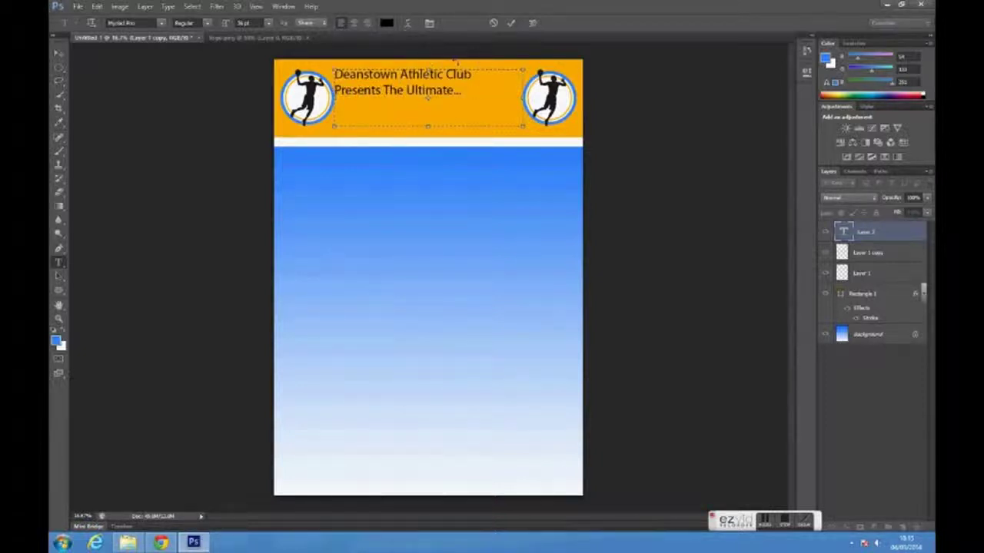
# Step: Set the heading text to 48 pt with centred lines and commit it
pyautogui.moveTo(470, 92); pyautogui.dragTo(334, 74)
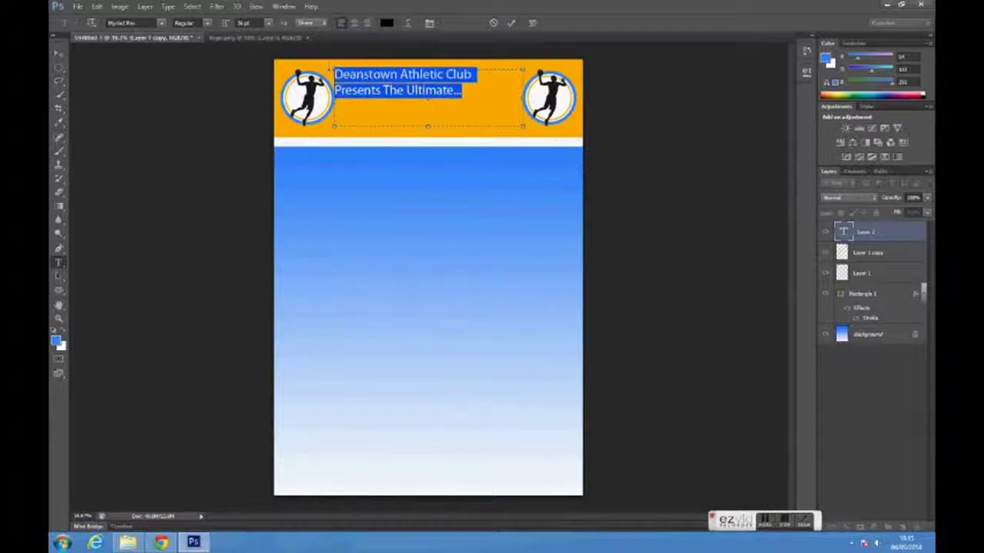
pyautogui.click(270, 24)
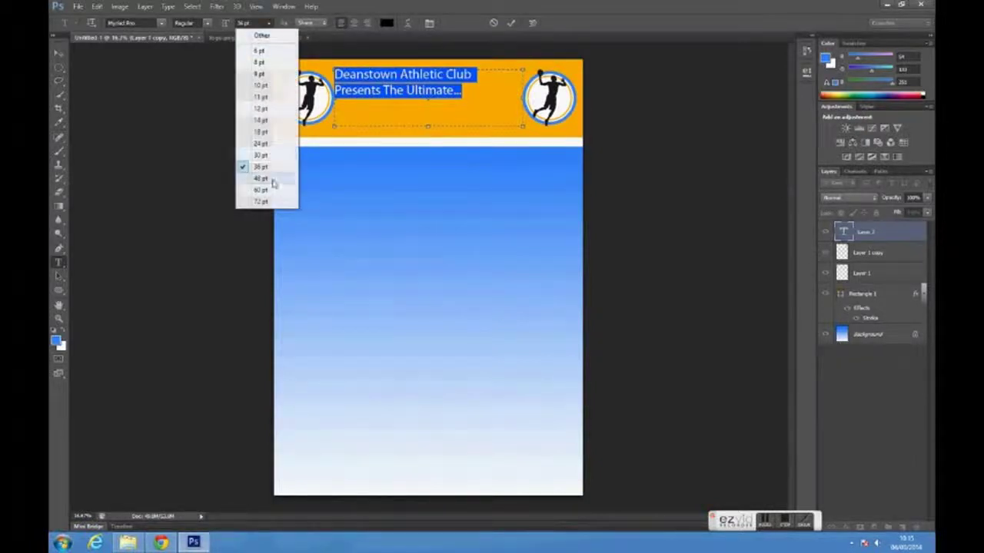
pyautogui.click(286, 178)
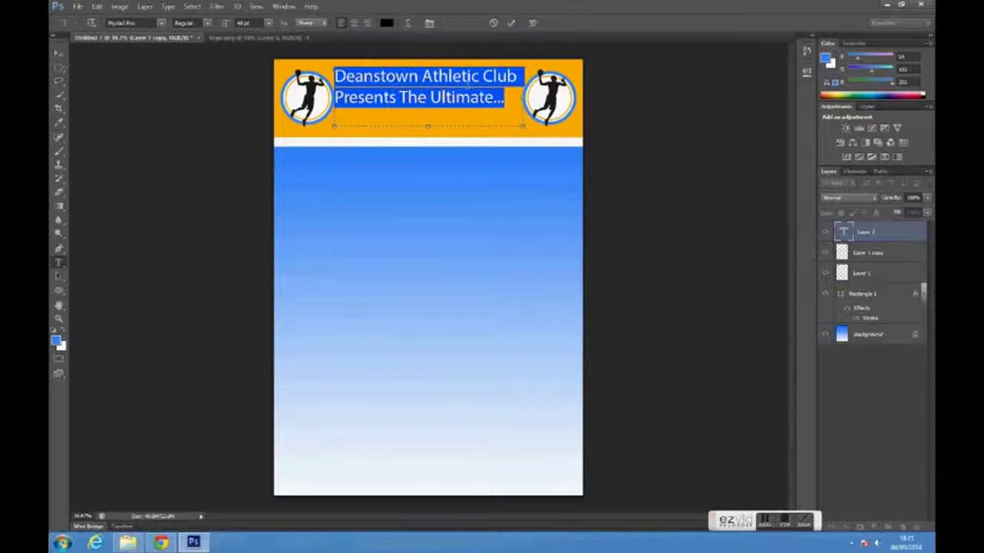
pyautogui.click(353, 22)
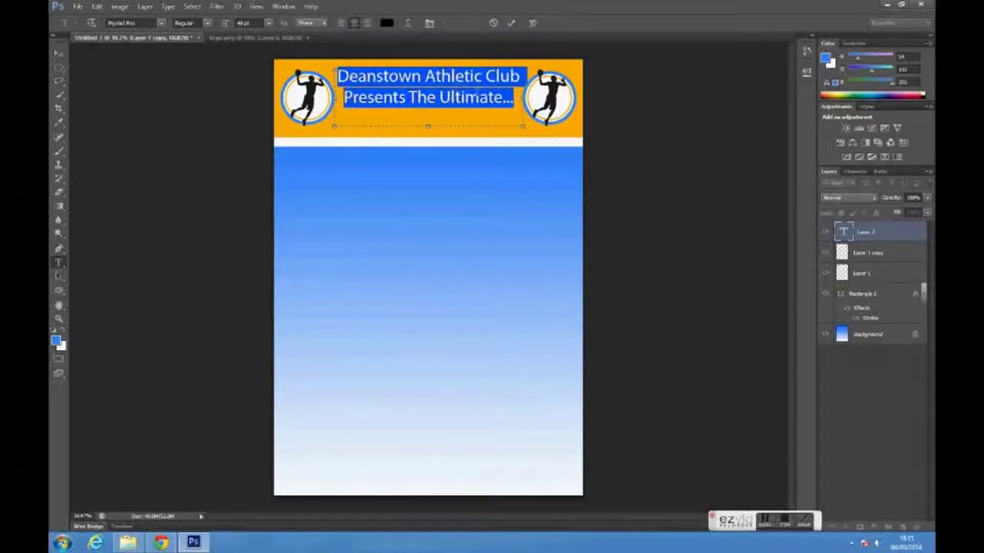
pyautogui.click(507, 97)
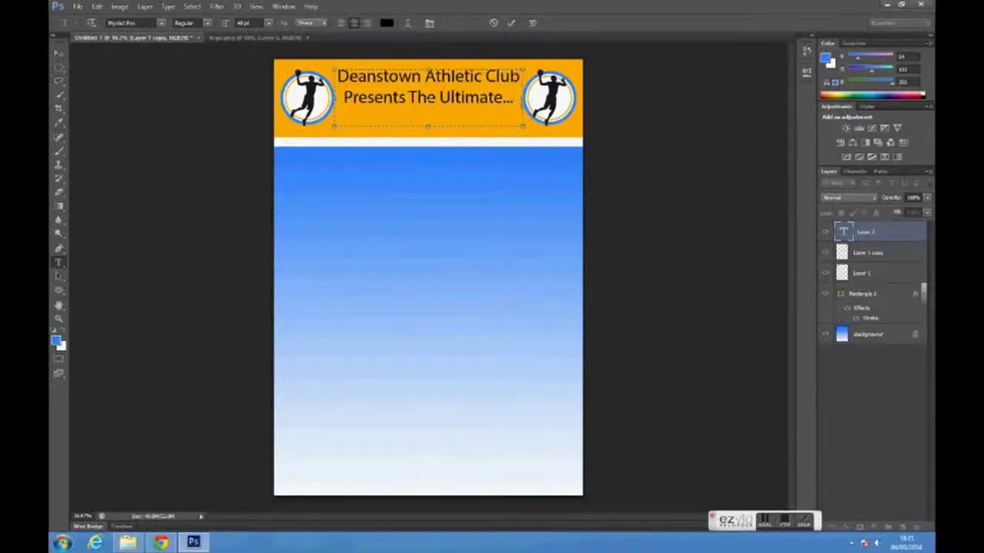
pyautogui.click(510, 22)
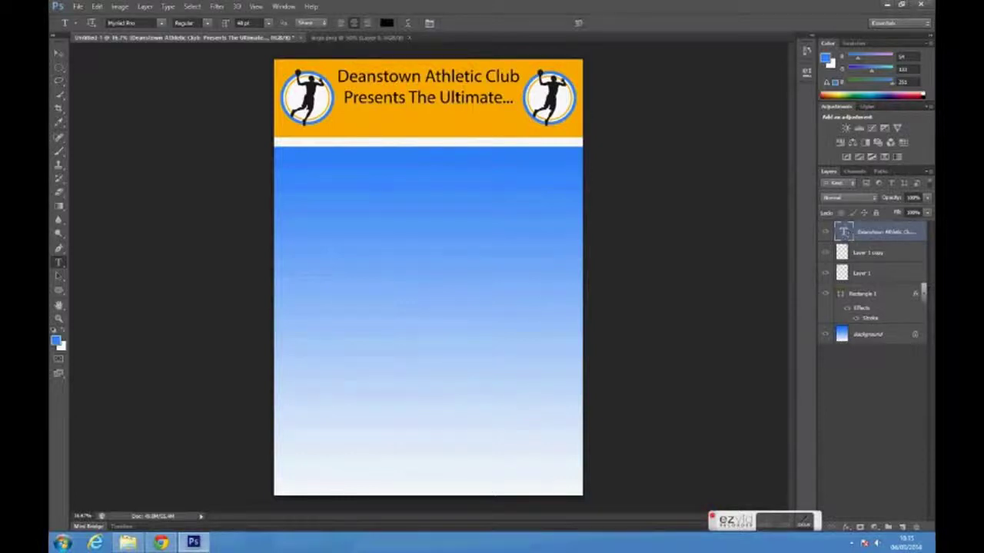
# Step: Recolour the heading white, keep its size at 48 pt, and commit the edit
pyautogui.doubleClick(844, 231)
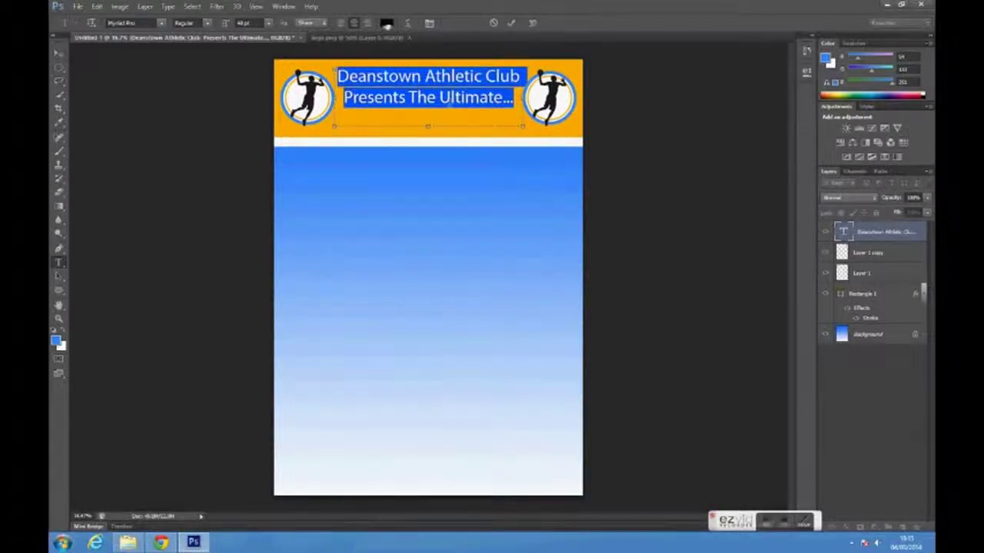
pyautogui.click(387, 22)
pyautogui.click(351, 144)
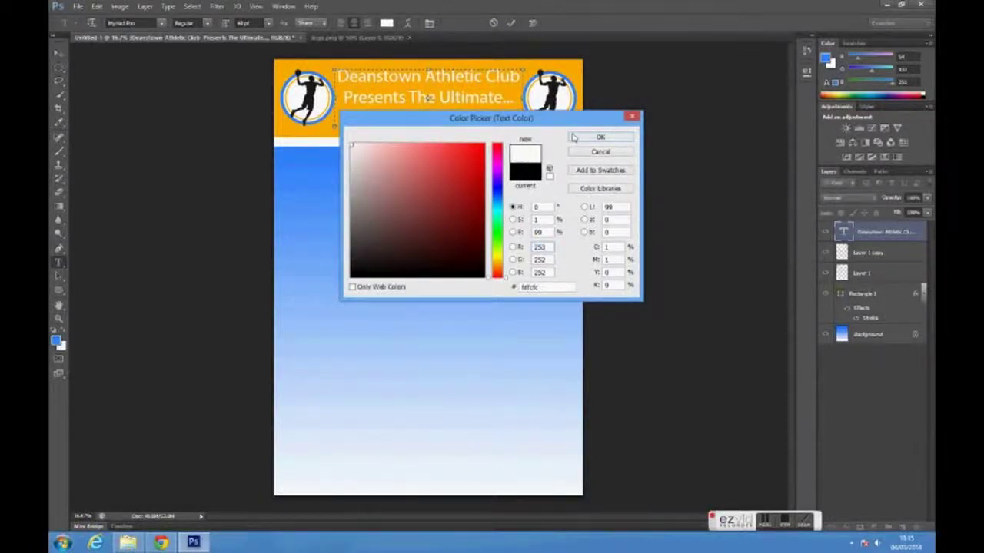
pyautogui.click(572, 140)
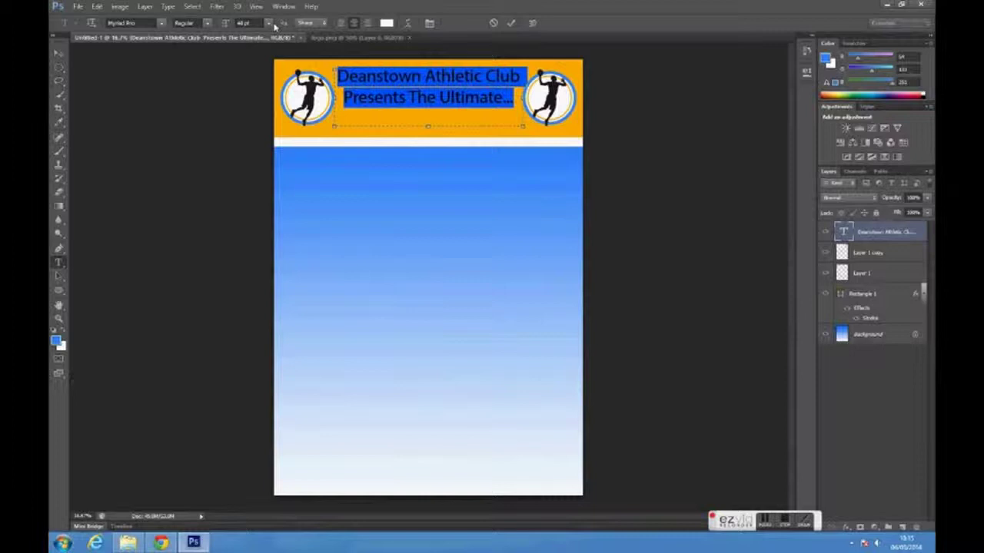
pyautogui.click(269, 23)
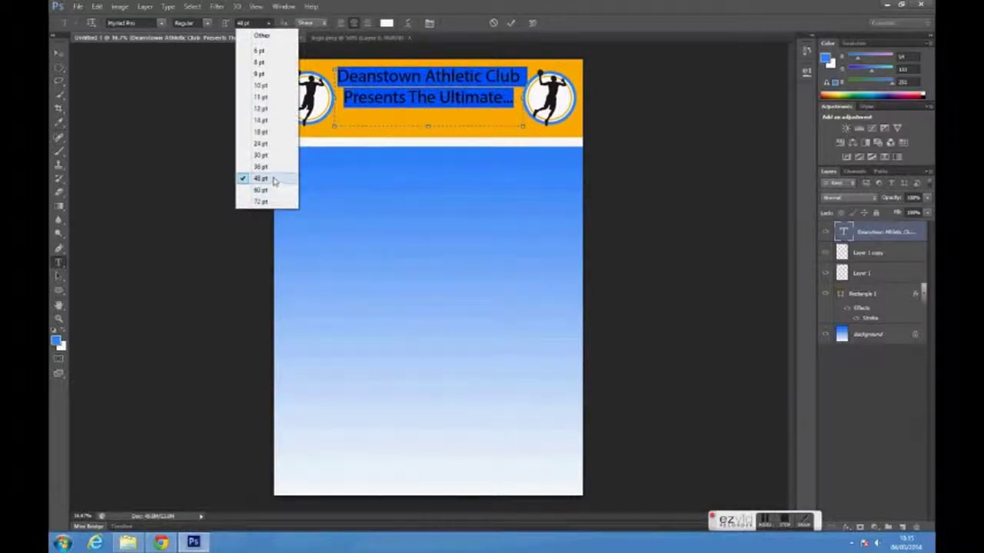
pyautogui.click(274, 181)
pyautogui.click(243, 23)
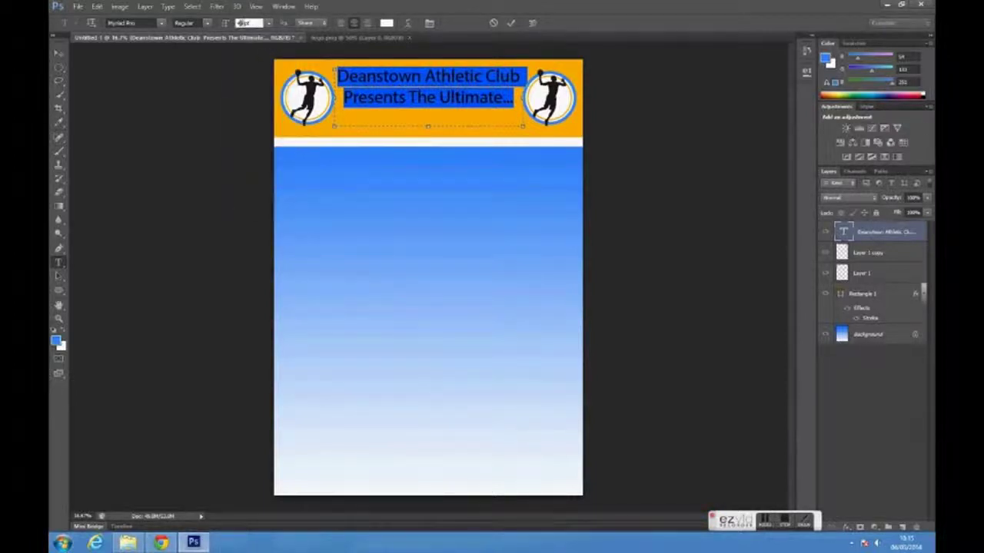
pyautogui.write('56')
pyautogui.press('Return')
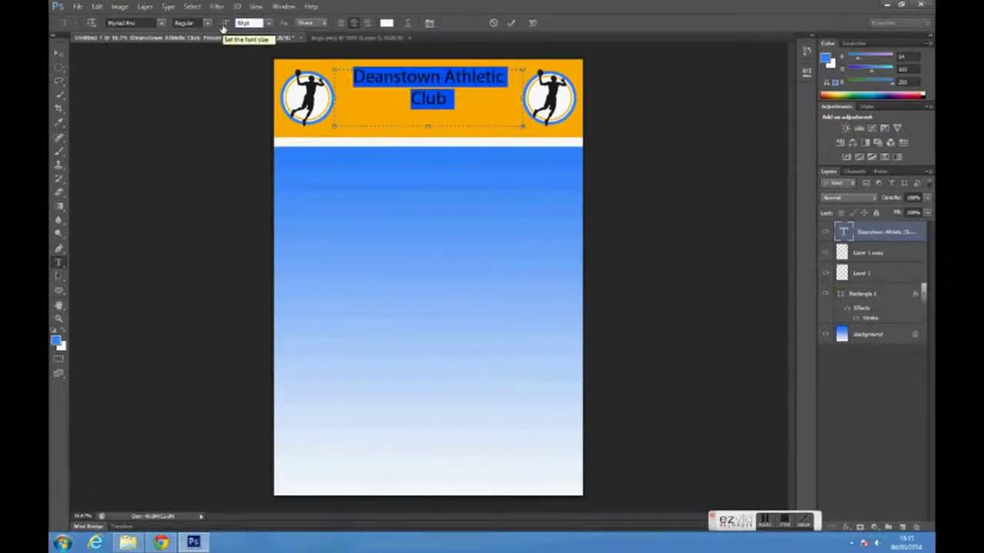
pyautogui.write('48')
pyautogui.press('Return')
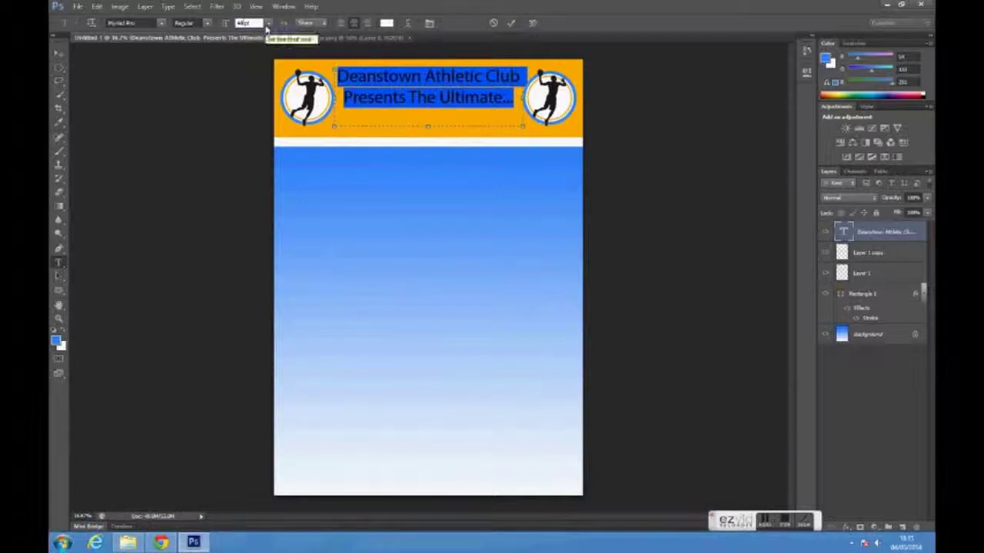
pyautogui.click(430, 98)
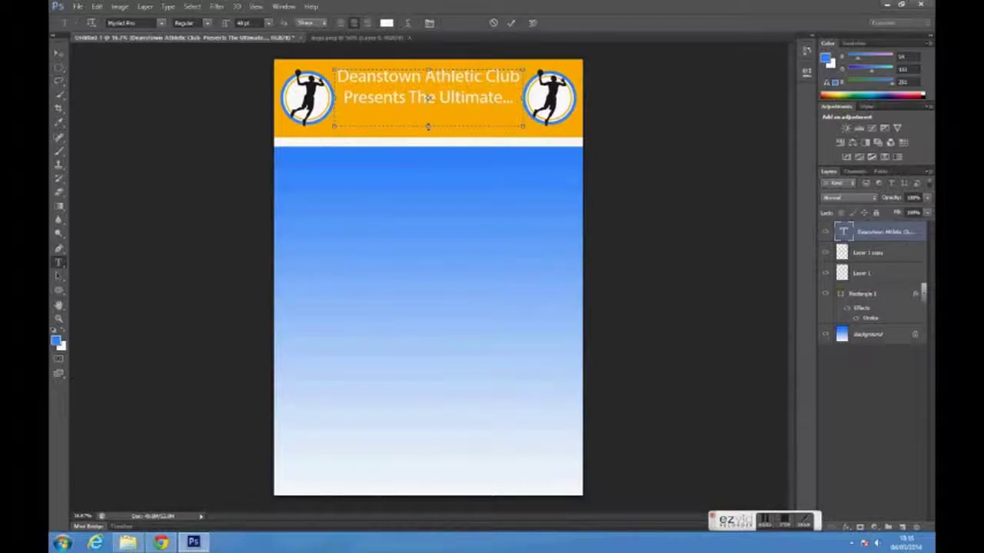
pyautogui.moveTo(437, 98); pyautogui.dragTo(477, 100)
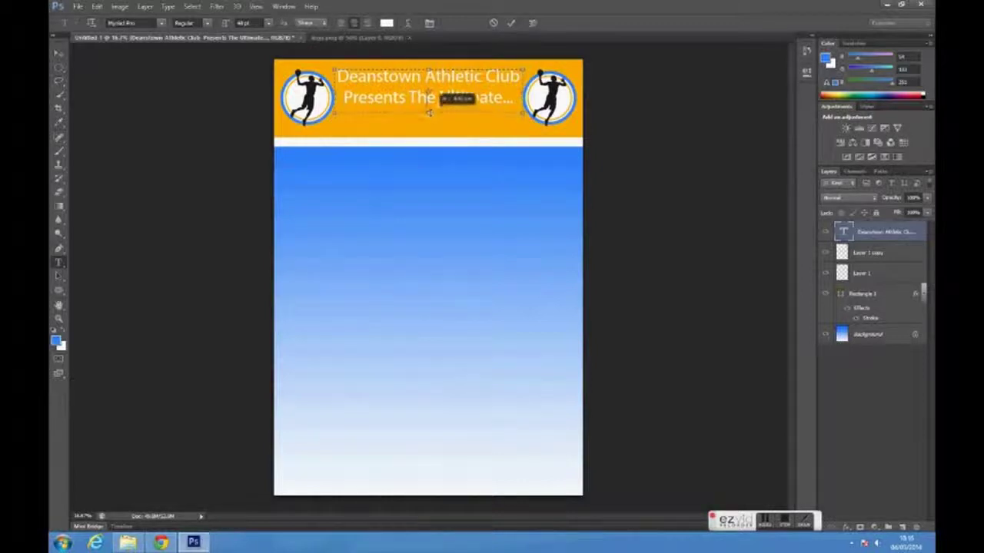
pyautogui.click(511, 22)
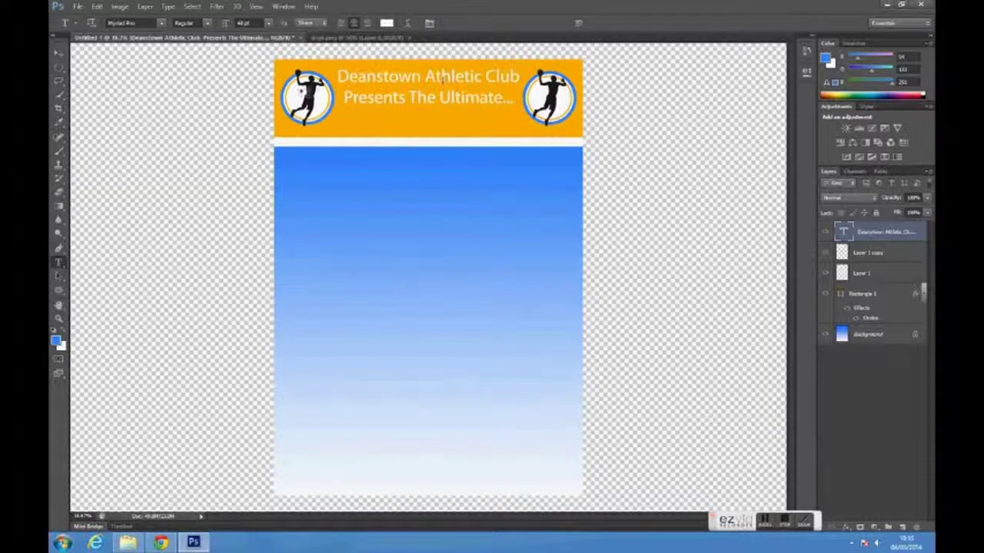
# Step: Move the club heading slightly lower and change its font to Agency FB
pyautogui.click(58, 54)
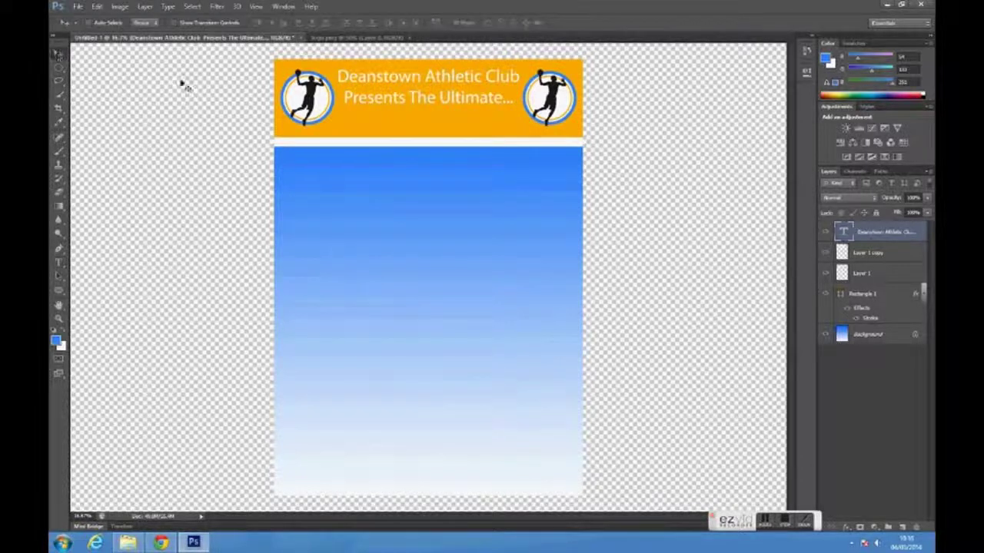
pyautogui.moveTo(405, 87); pyautogui.dragTo(407, 96)
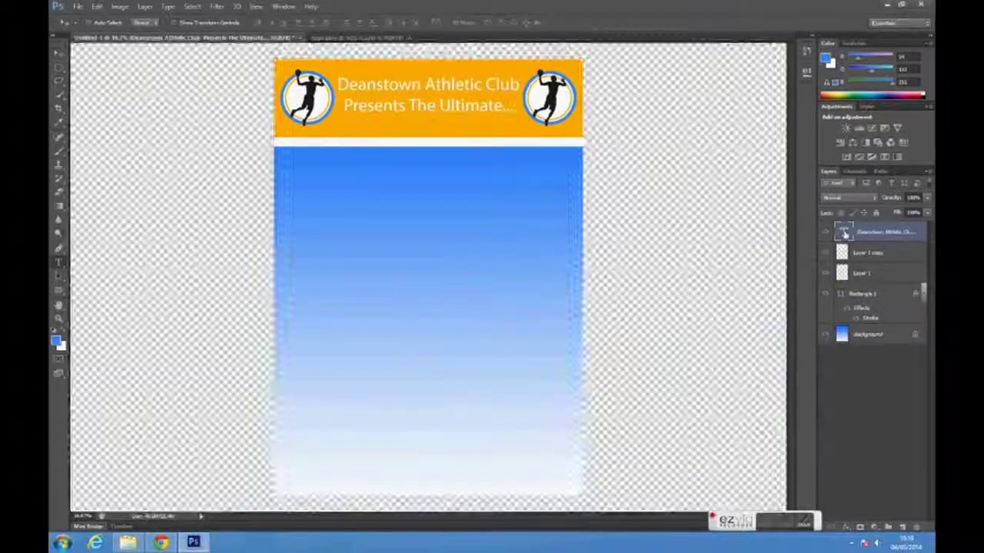
pyautogui.doubleClick(844, 232)
pyautogui.click(161, 23)
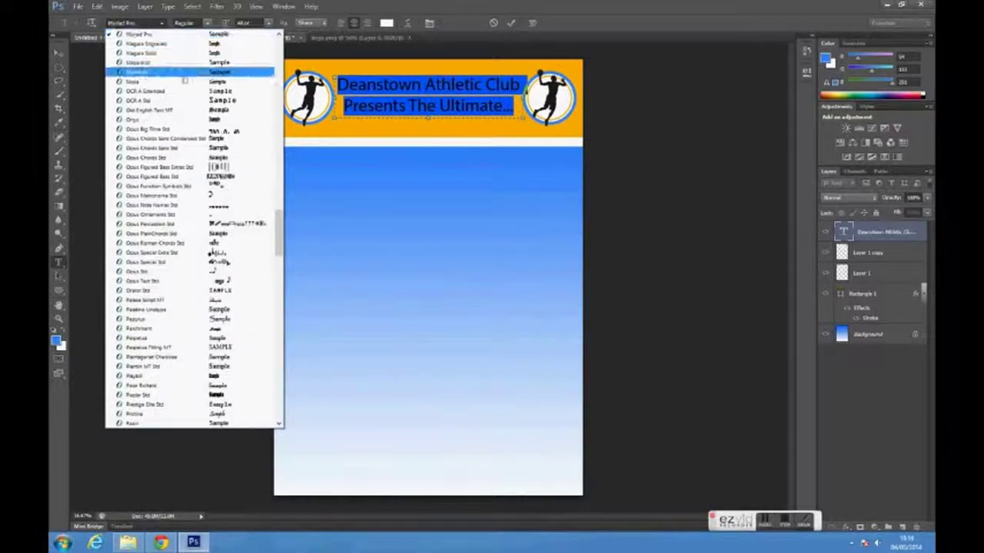
pyautogui.click(139, 34)
pyautogui.hotkey('ctrl', 'Return')
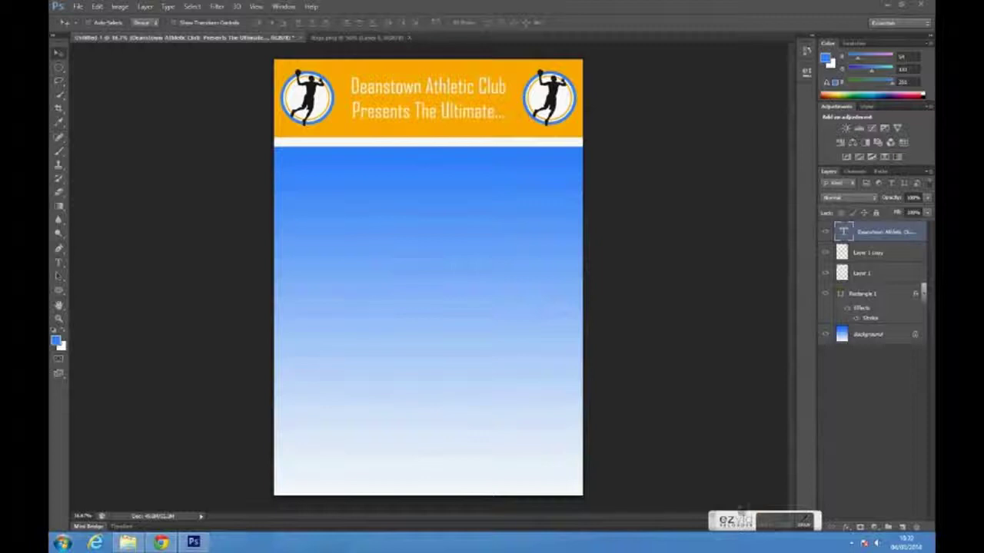
pyautogui.click(60, 264)
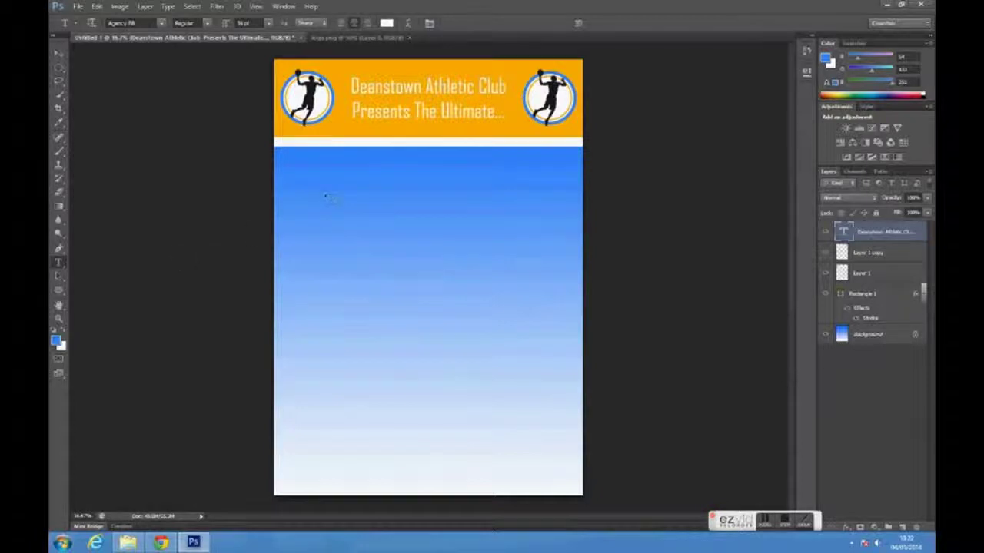
# Step: Type 'Family Sports Day' in a text box mid-poster and set it to 300 pt
pyautogui.moveTo(344, 221); pyautogui.dragTo(523, 429)
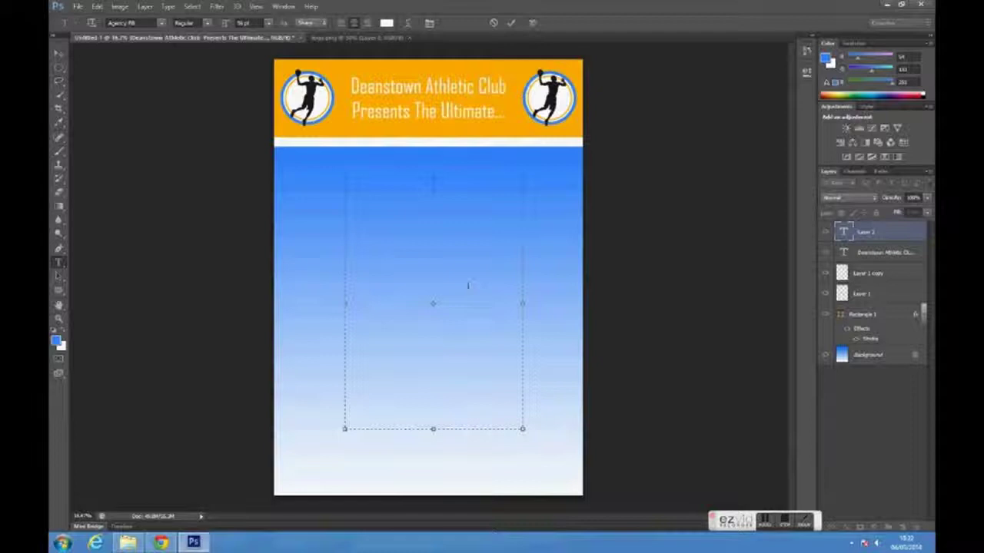
pyautogui.write('Fami')
pyautogui.write('ly B')
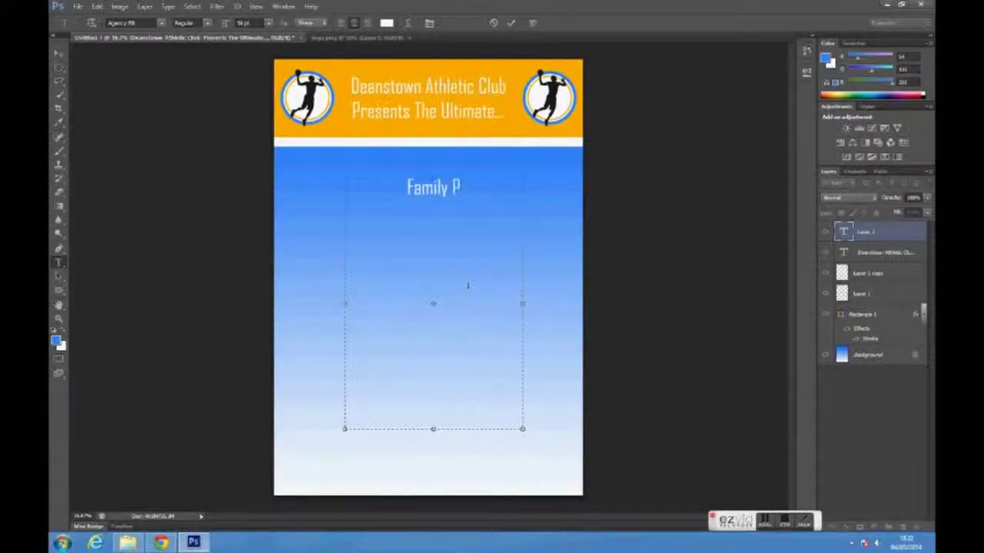
pyautogui.write('po')
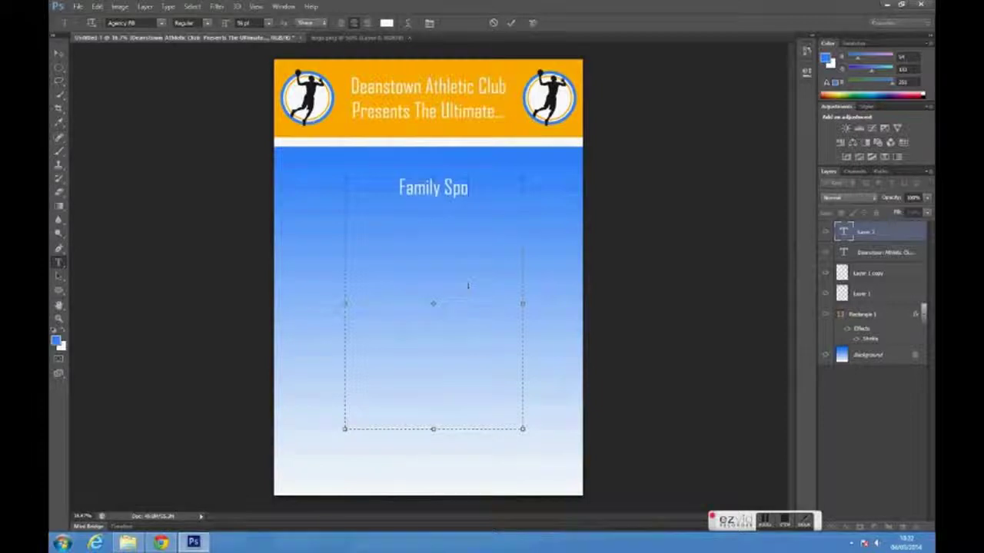
pyautogui.write('rts Day')
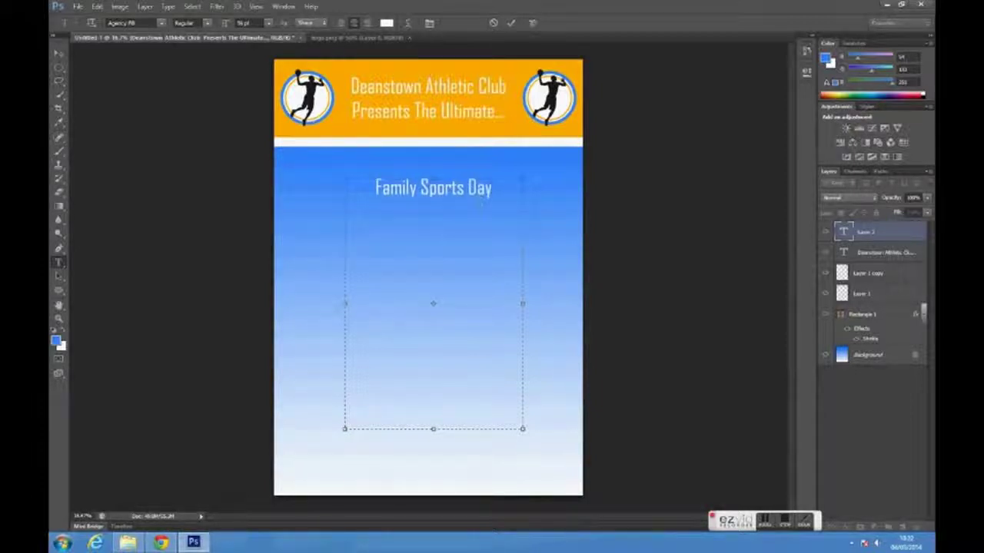
pyautogui.moveTo(494, 187); pyautogui.dragTo(374, 187)
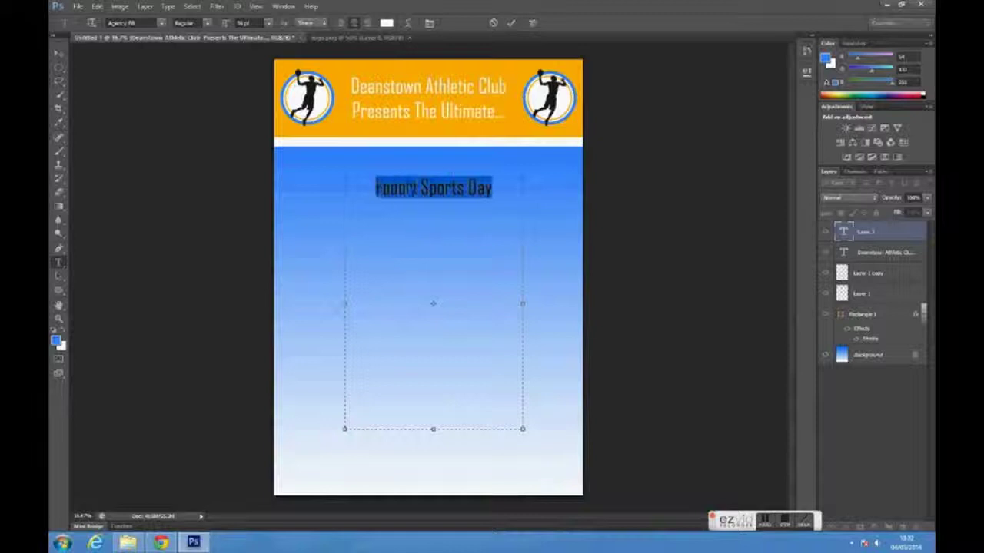
pyautogui.click(243, 22)
pyautogui.write('300')
pyautogui.press('Return')
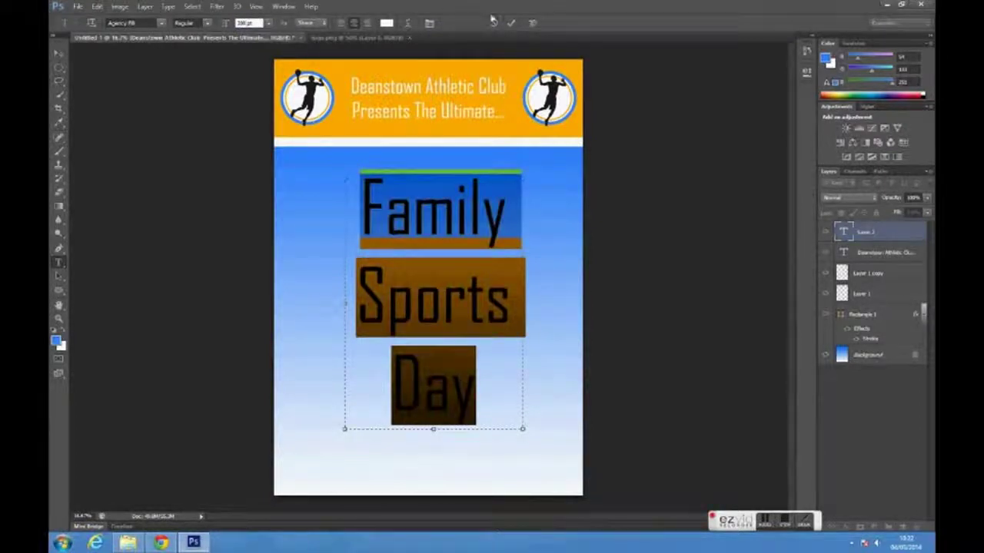
pyautogui.click(511, 22)
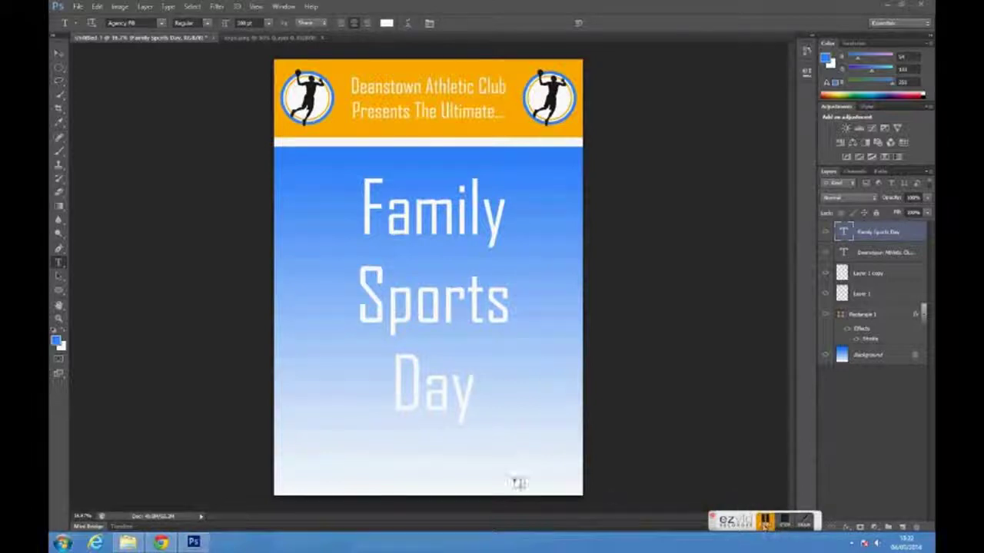
pyautogui.press('Return')
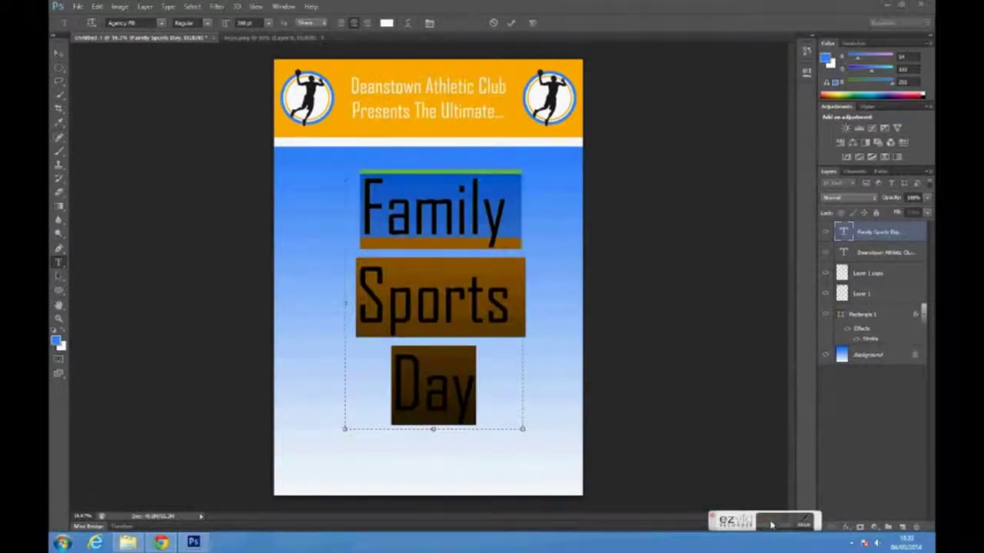
pyautogui.click(846, 315)
pyautogui.press('u')
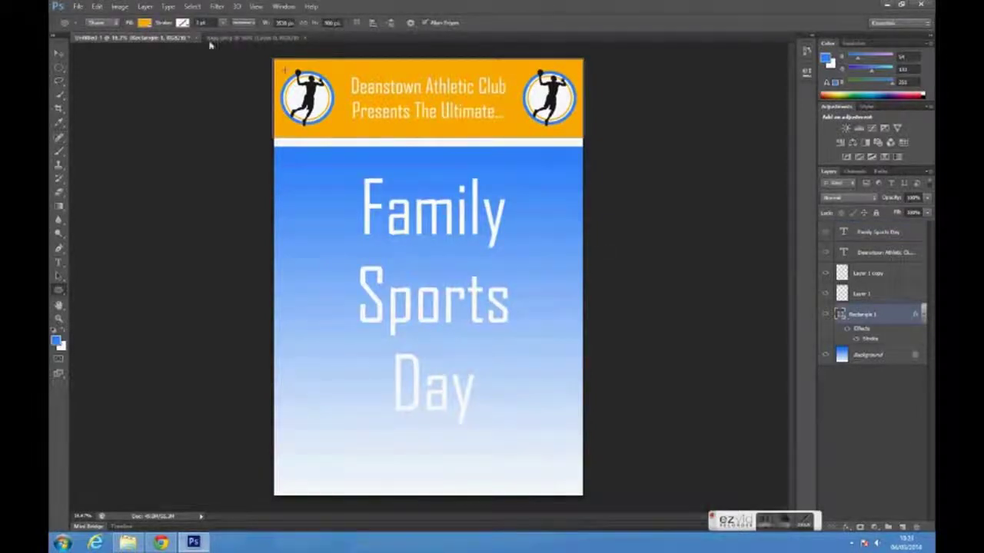
pyautogui.click(144, 23)
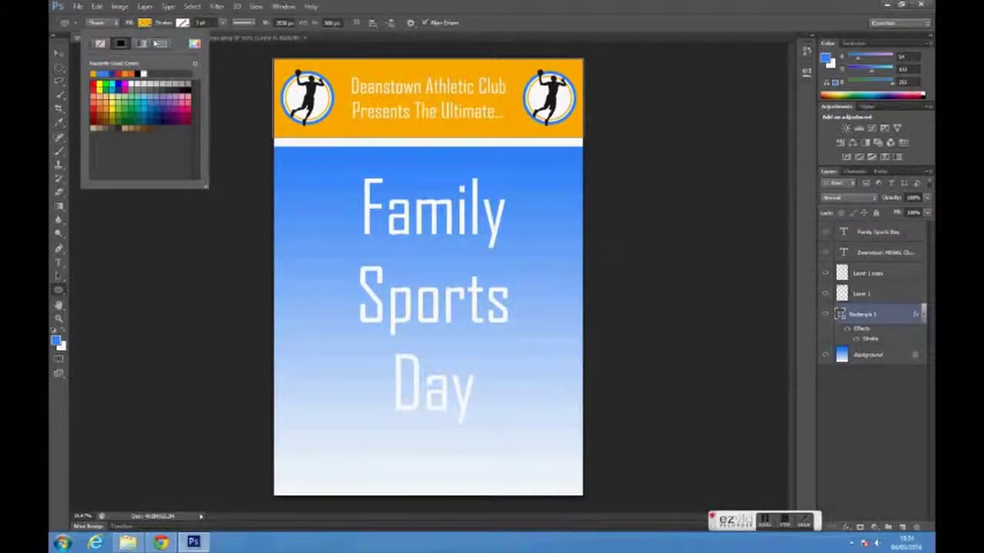
pyautogui.click(195, 43)
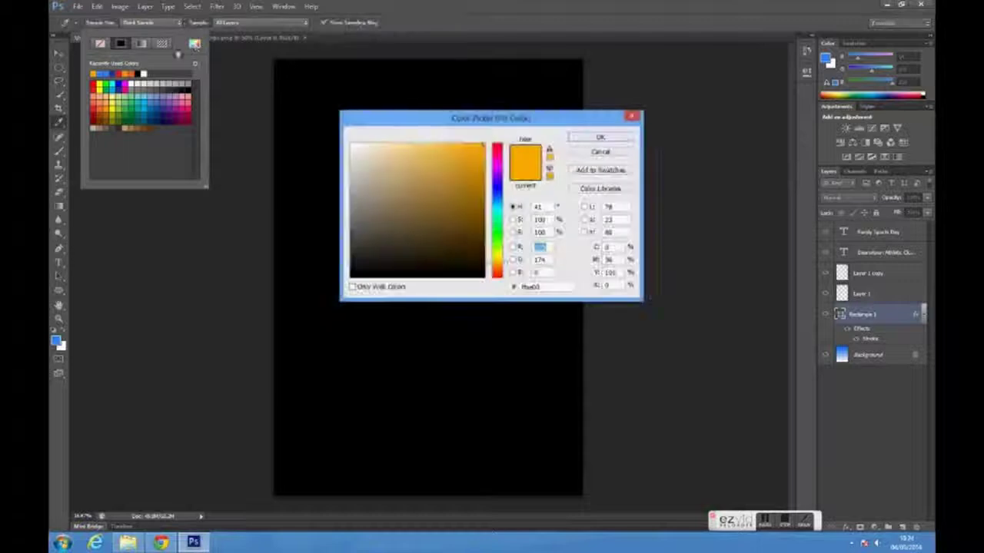
pyautogui.click(538, 286)
pyautogui.rightClick(539, 287)
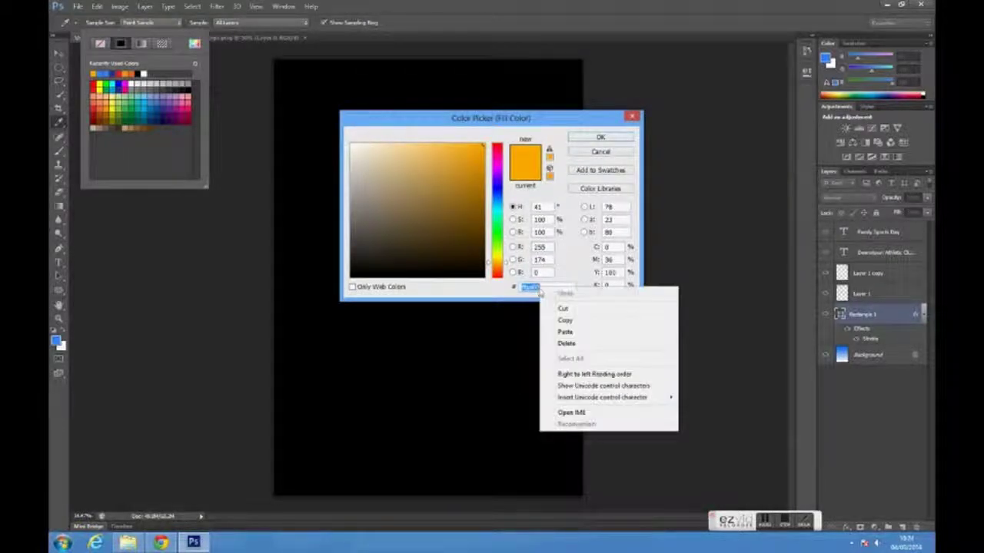
pyautogui.click(565, 319)
pyautogui.click(632, 116)
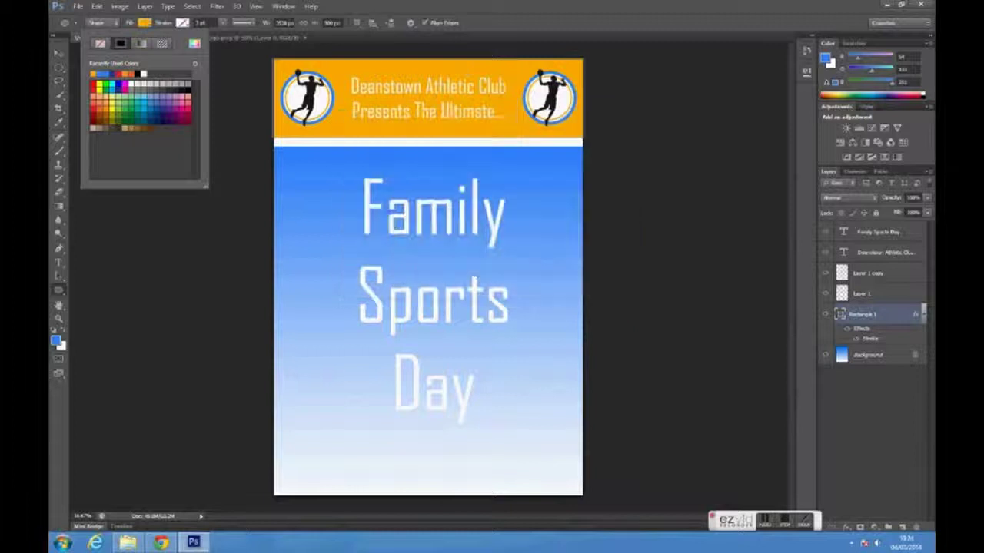
pyautogui.click(144, 23)
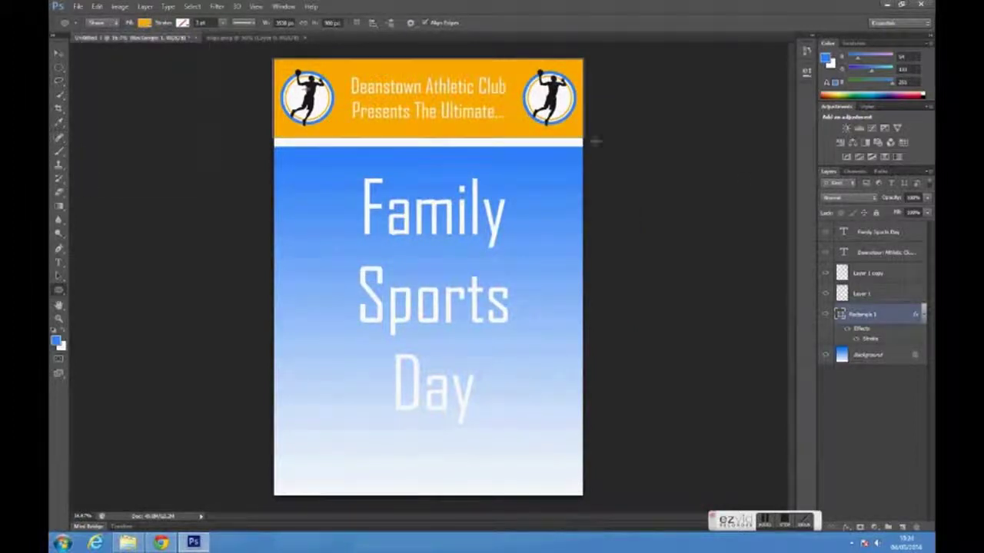
# Step: Recolour the Family Sports Day lettering to orange hex ffae00
pyautogui.doubleClick(844, 232)
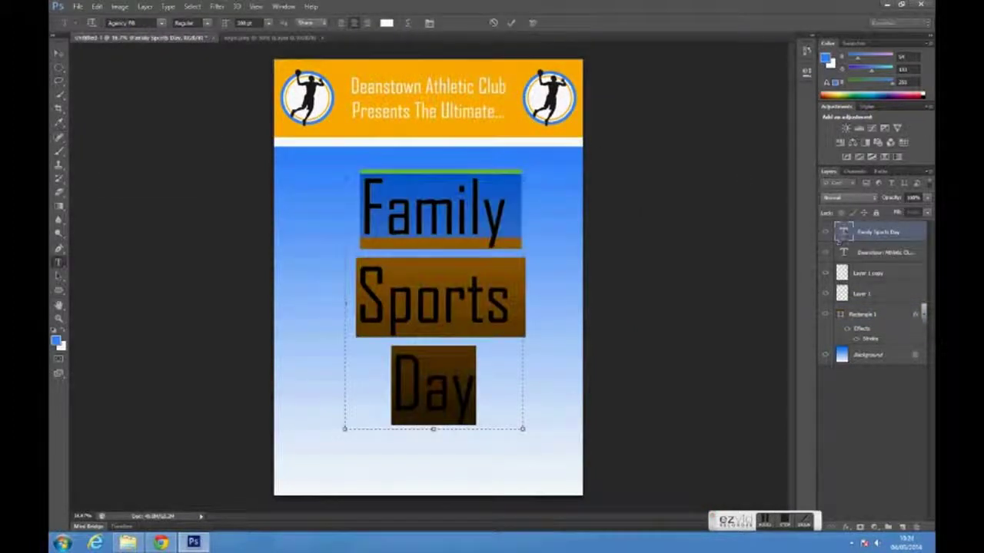
pyautogui.click(386, 23)
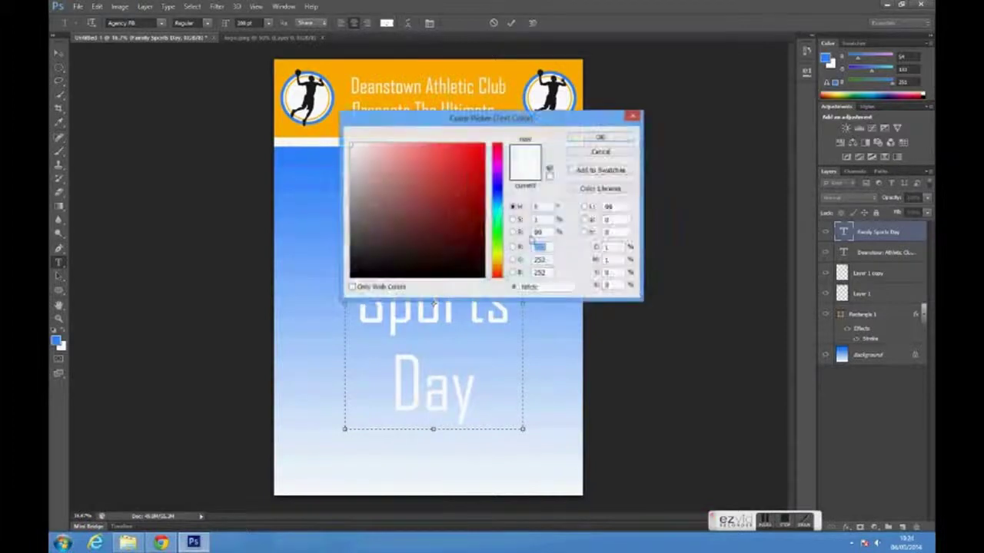
pyautogui.doubleClick(543, 287)
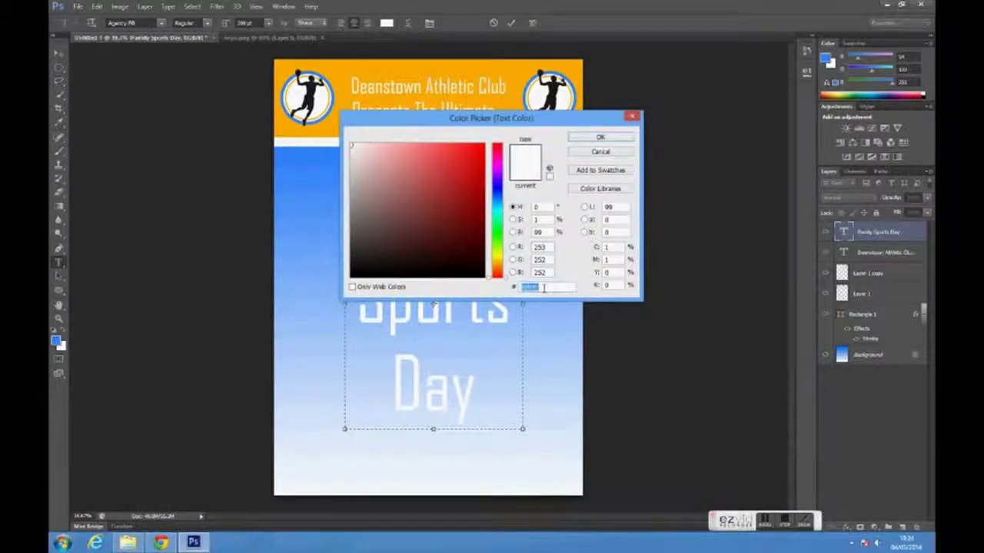
pyautogui.rightClick(543, 287)
pyautogui.click(569, 336)
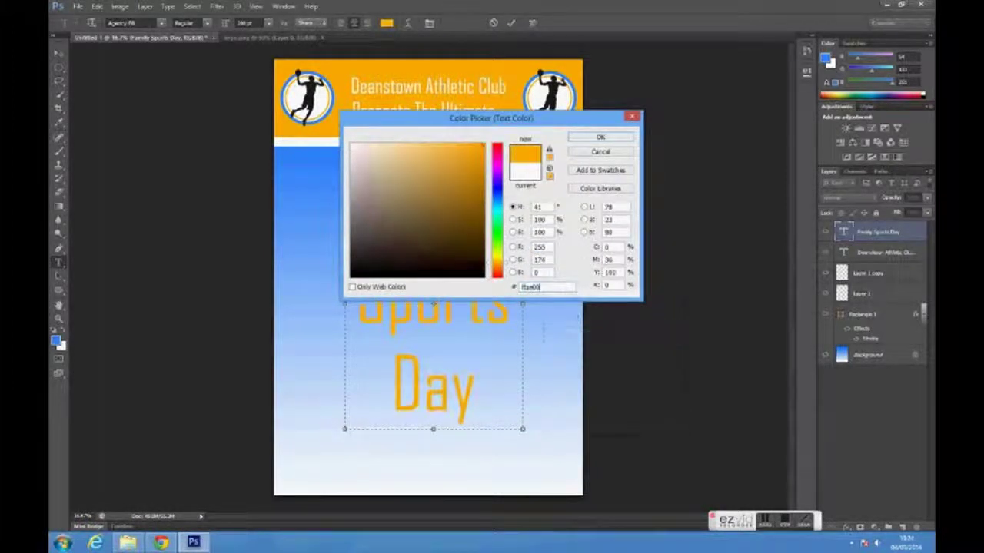
pyautogui.click(599, 137)
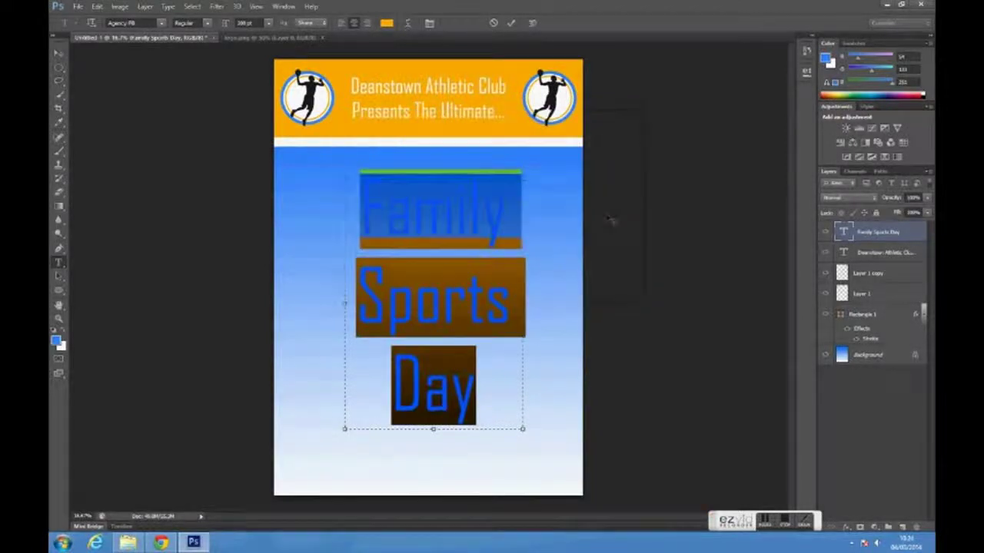
pyautogui.click(509, 369)
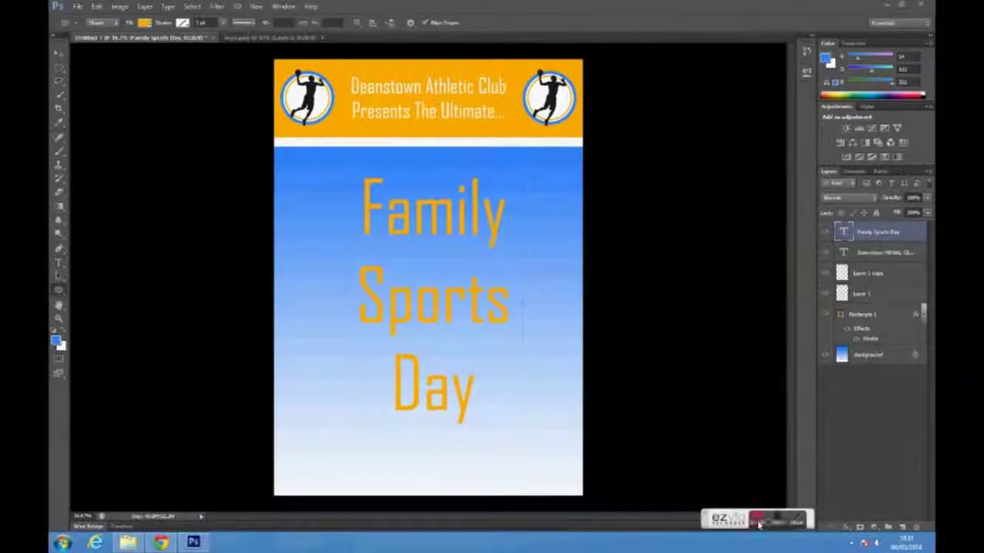
# Step: Commit the text and add a thickened black Stroke layer style to it
pyautogui.hotkey('ctrl', 'Return')
pyautogui.press('u')
pyautogui.click(846, 526)
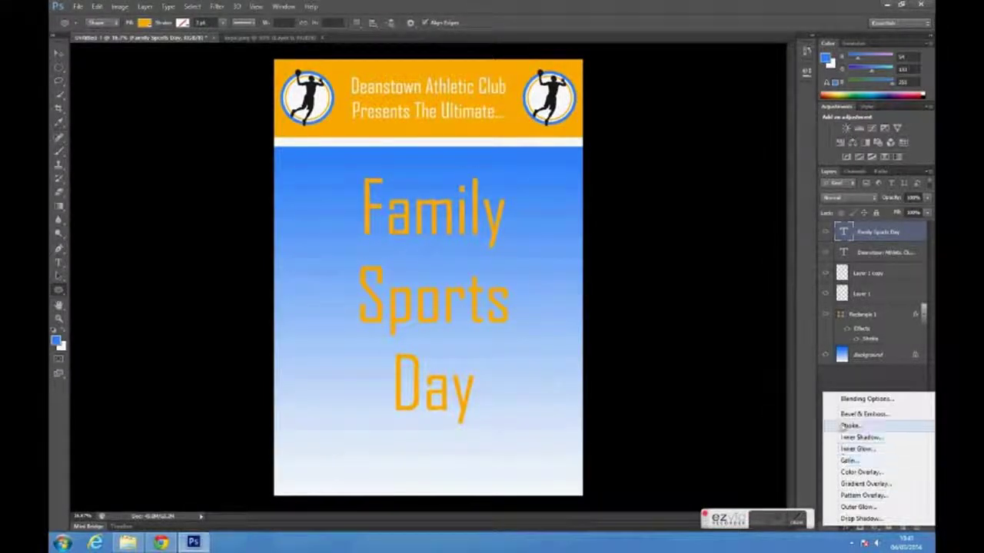
pyautogui.click(846, 400)
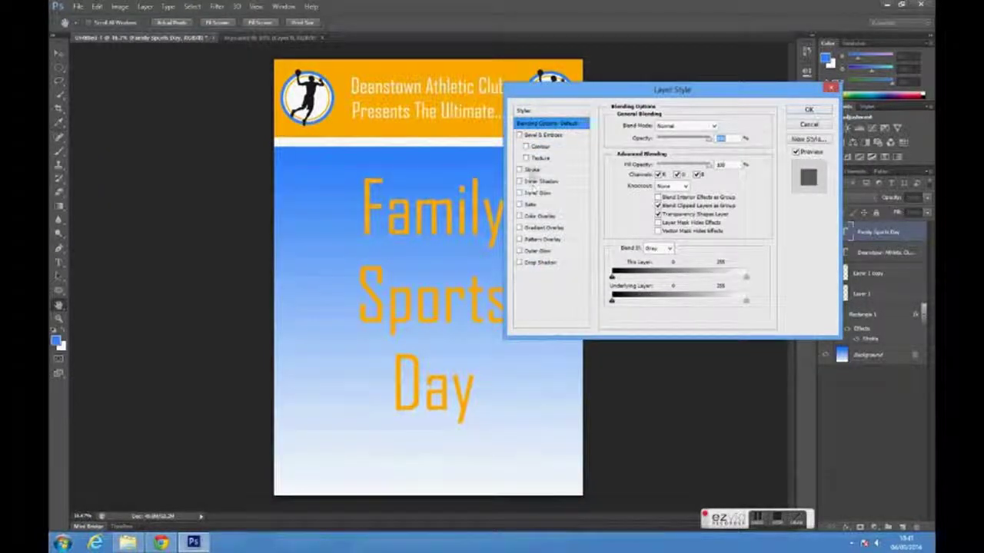
pyautogui.click(534, 171)
pyautogui.click(654, 127)
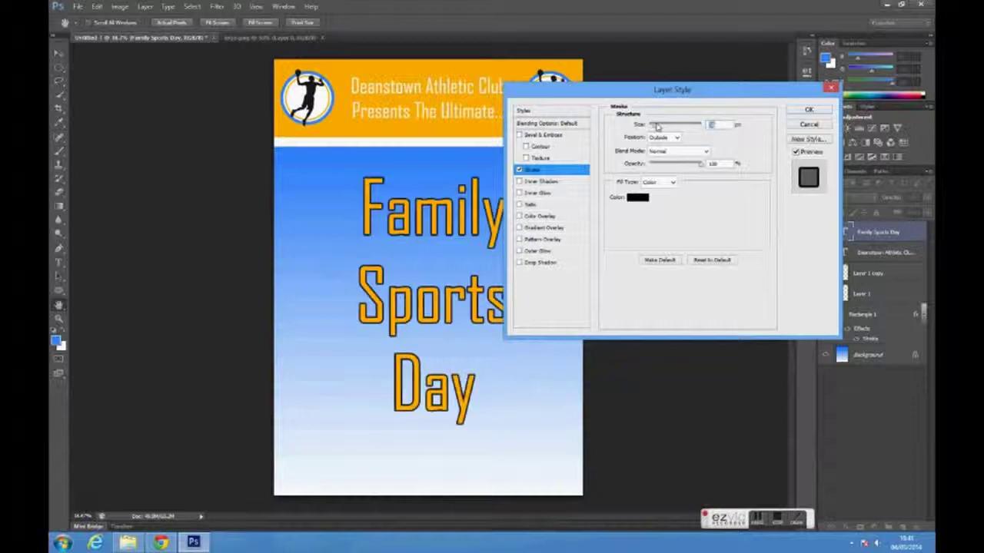